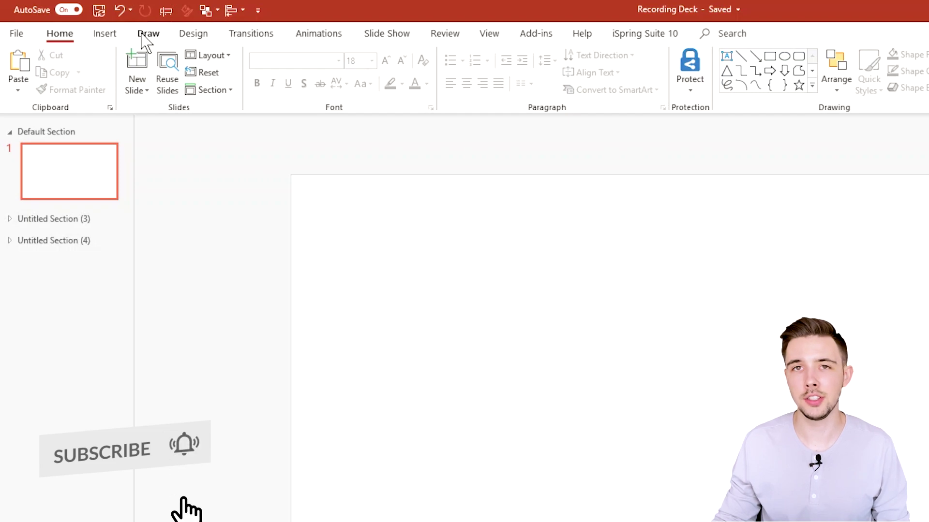
- Turn on Draw with Touch from the Draw tab to ink with the black pen
left_click(142, 35)
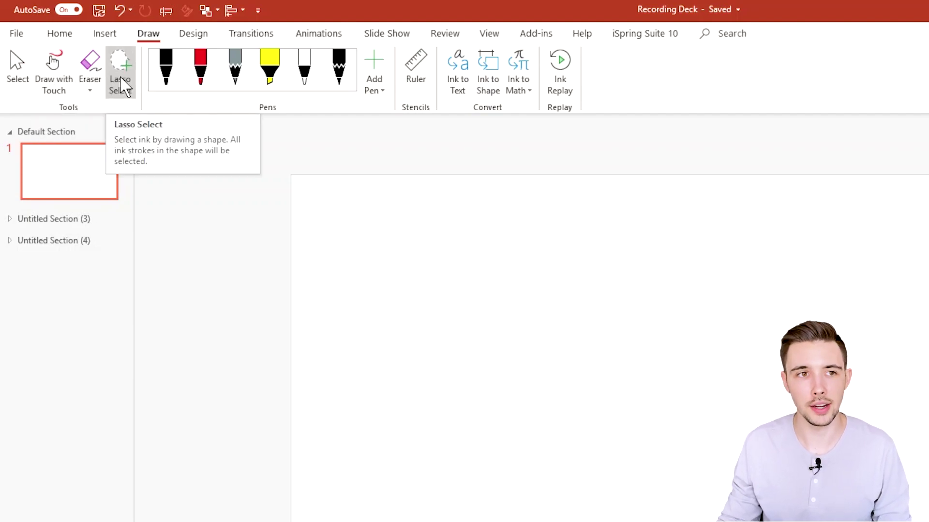
left_click(53, 62)
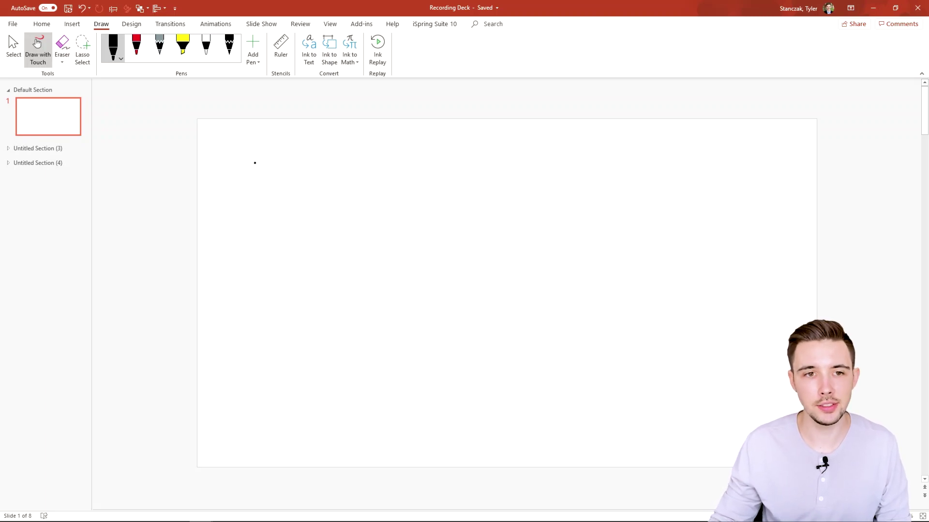
- Draw freehand black curves across the top, left side and bottom of the slide
mouse_move(255, 162)
left_mouse_down()
mouse_move(344, 171)
mouse_move(429, 360)
mouse_move(610, 248)
mouse_move(591, 164)
mouse_move(621, 157)
left_mouse_up()
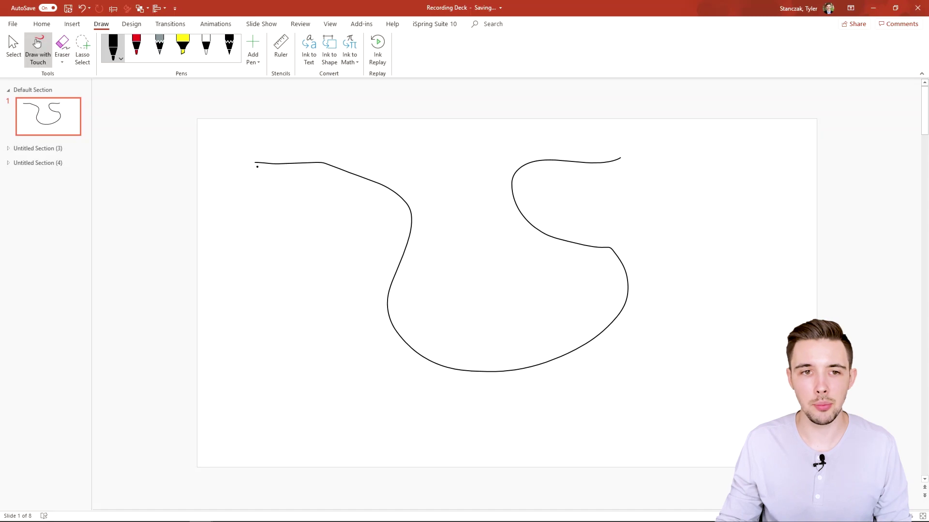
left_click_drag(320, 129, 620, 158)
mouse_move(266, 226)
left_mouse_down()
mouse_move(279, 323)
mouse_move(236, 343)
left_mouse_up()
left_click_drag(321, 294, 323, 384)
left_click_drag(403, 415, 761, 386)
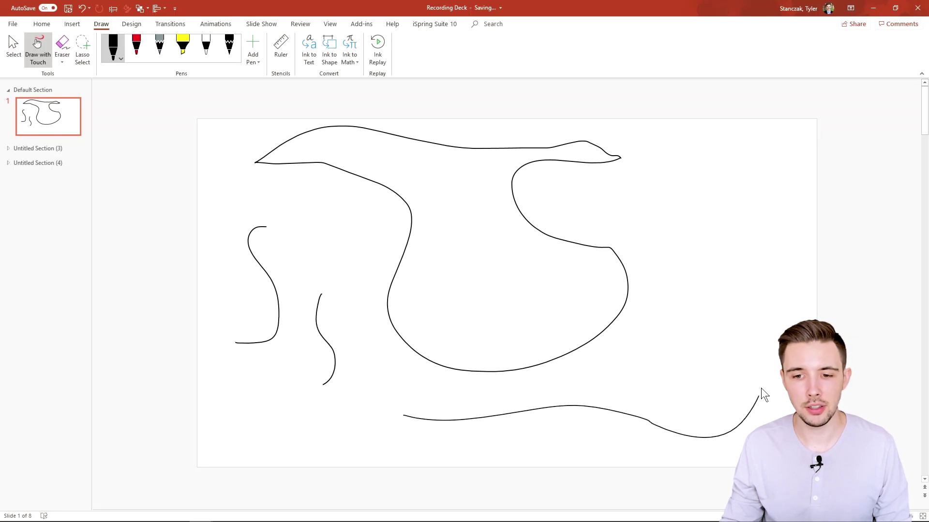
- Handwrite 'Tyler' at the right, with a small square below and a triangle above
left_click_drag(724, 217, 727, 249)
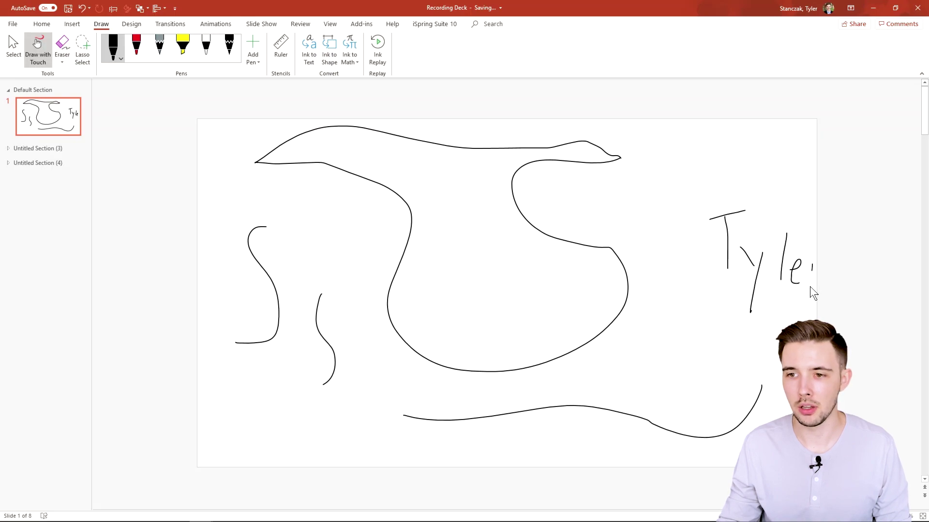
mouse_move(690, 314)
left_mouse_down()
mouse_move(701, 343)
mouse_move(706, 313)
mouse_move(688, 315)
left_mouse_up()
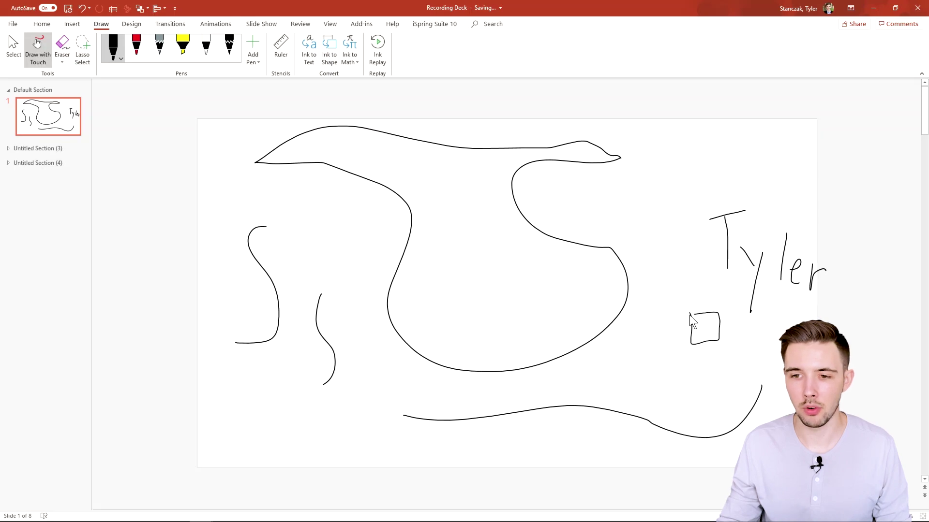
left_click_drag(737, 181, 761, 156)
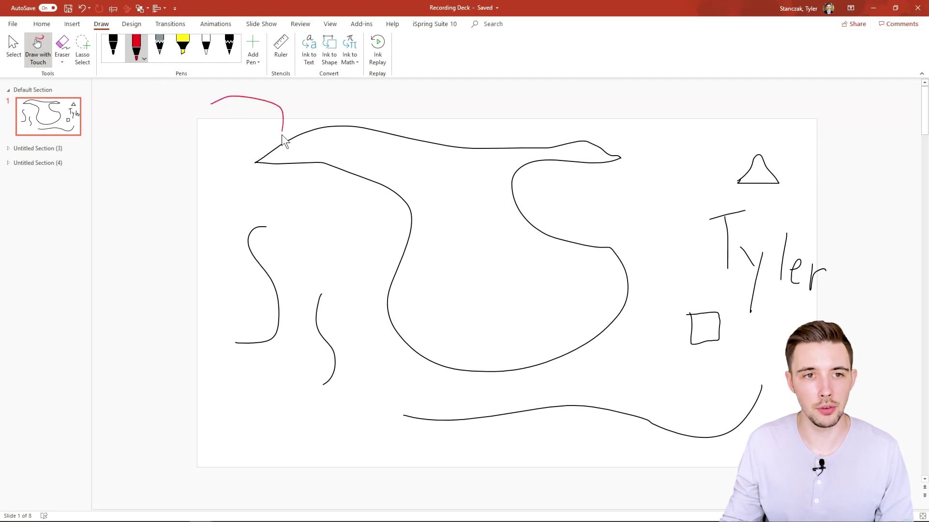
key("ctrl+z")
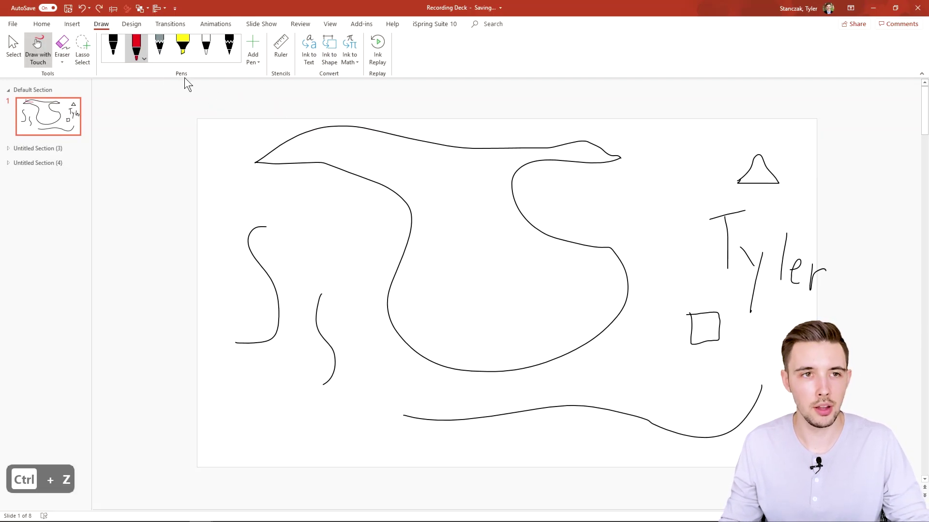
left_click(161, 53)
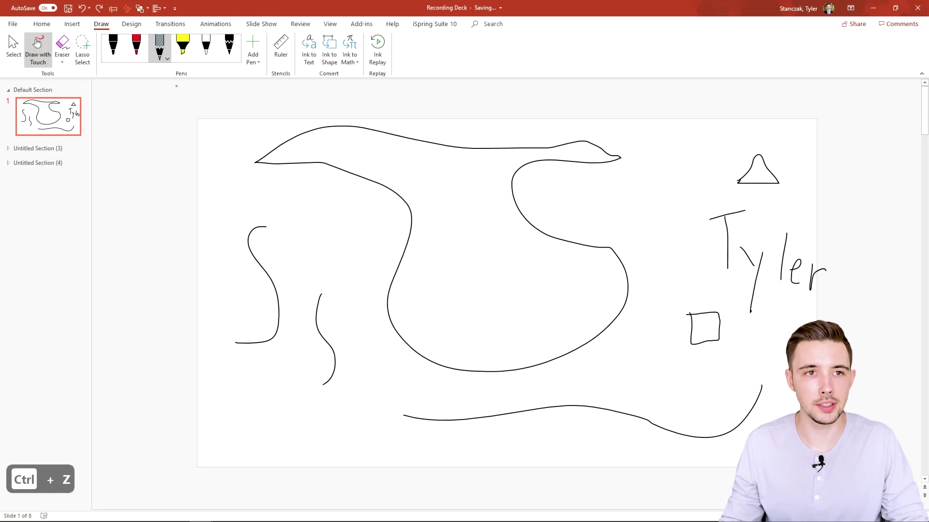
left_click_drag(177, 87, 216, 83)
scroll(349, 89, "up", 1)
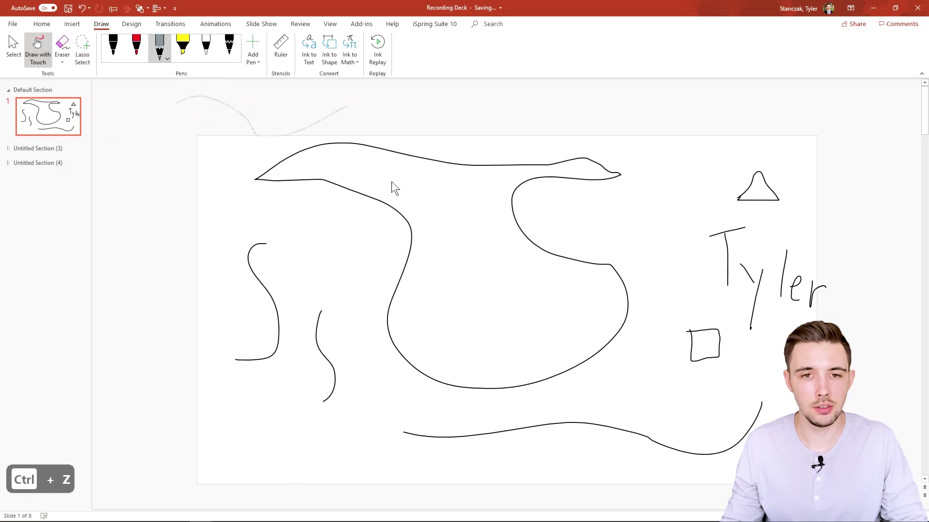
key("ctrl+z")
key("ctrl+z")
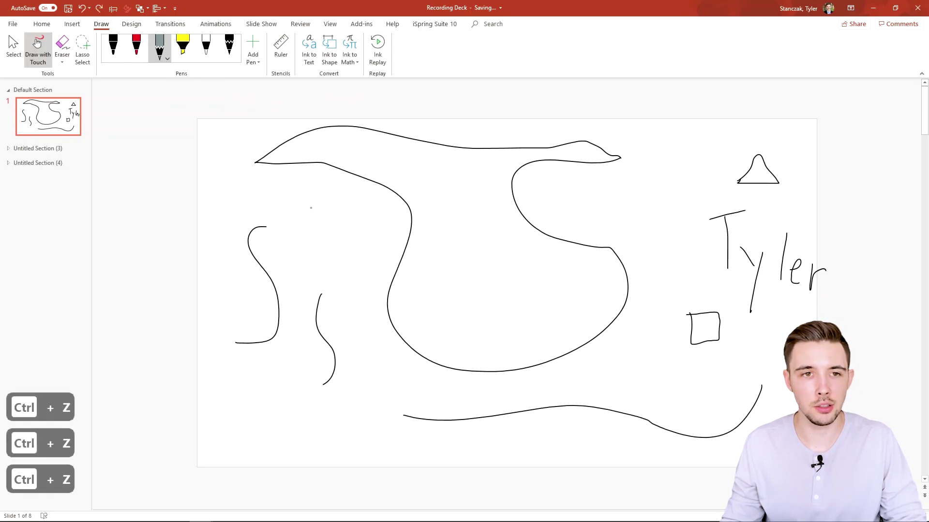
left_click(184, 54)
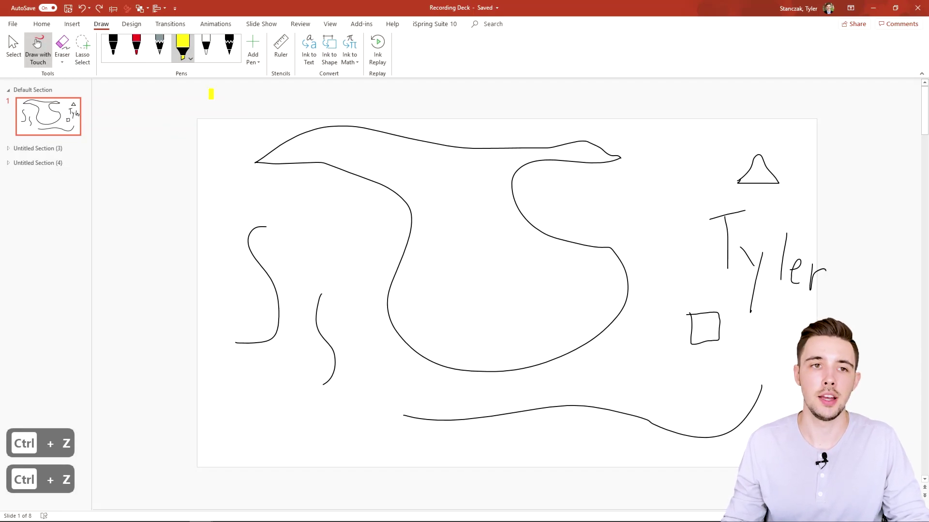
left_click_drag(233, 135, 453, 206)
key("ctrl+z")
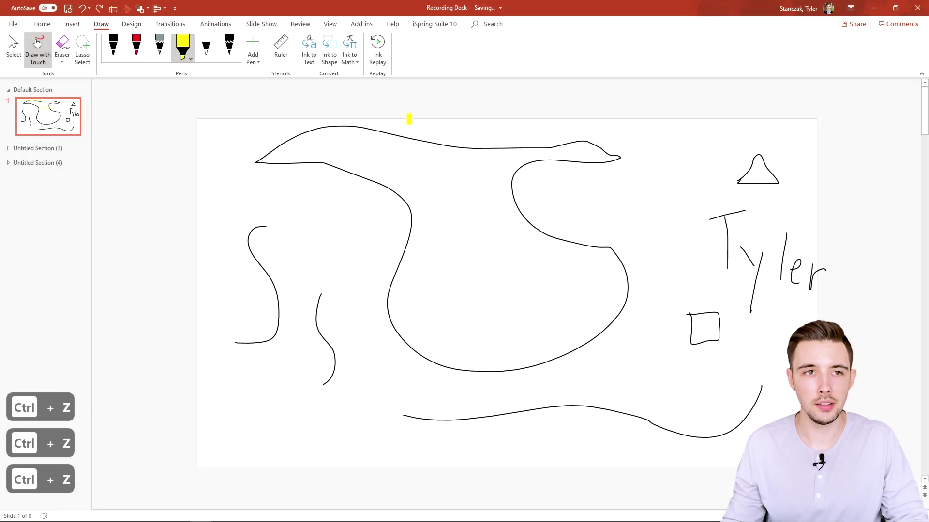
left_click(205, 53)
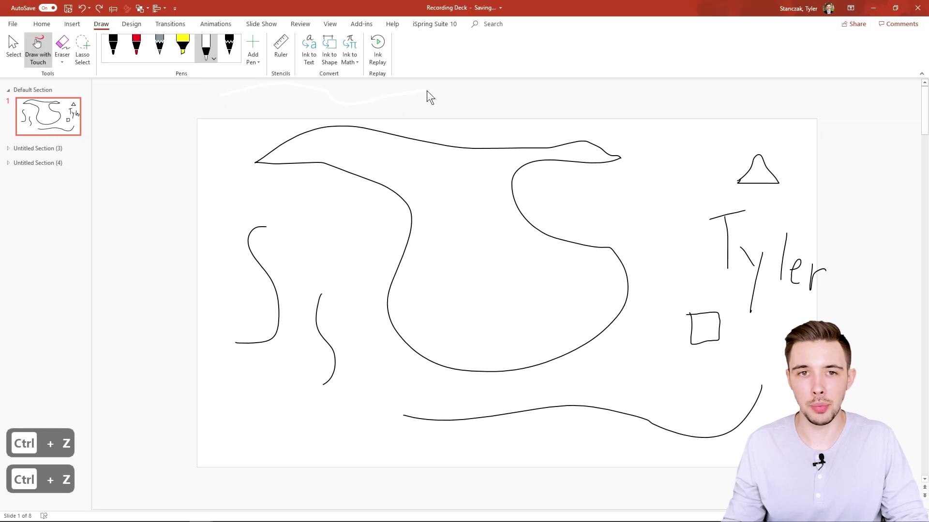
left_click_drag(426, 91, 425, 91)
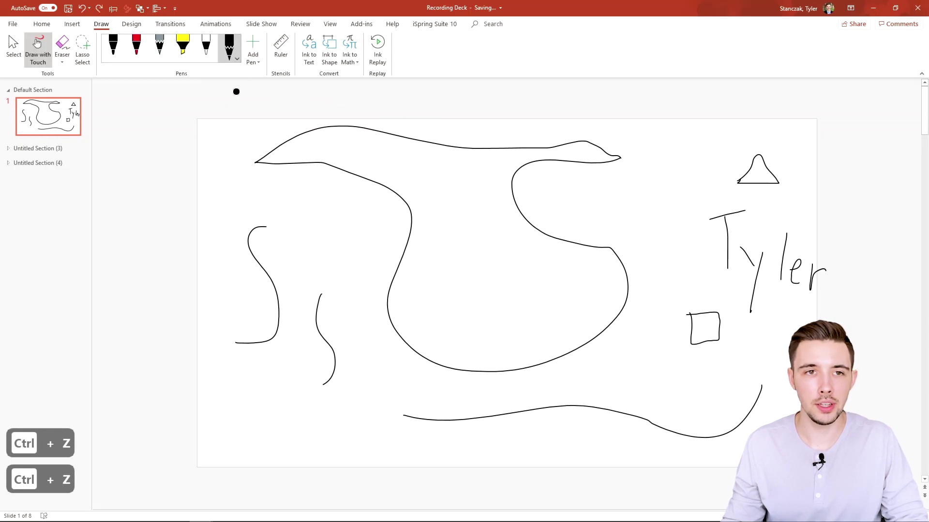
key("ctrl+z")
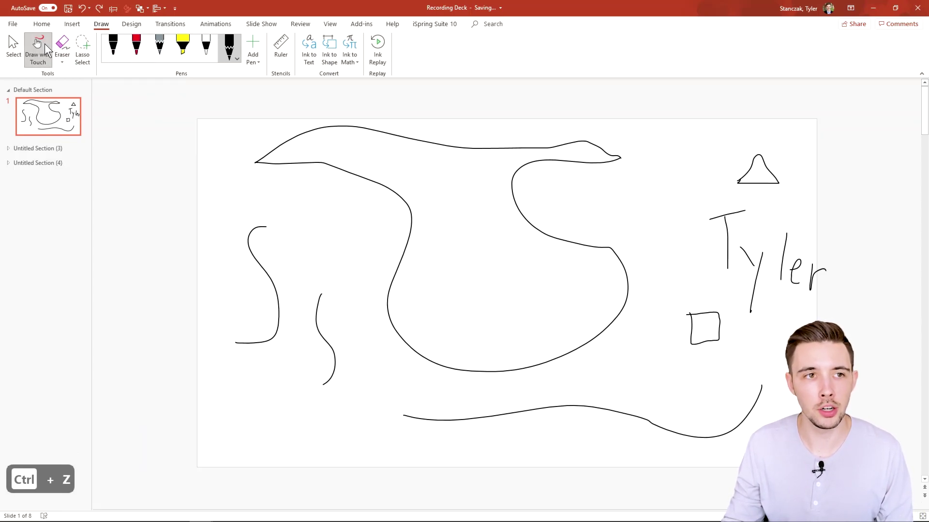
- Select the ink triangle and set its Shape Outline colour to Red
key("Escape")
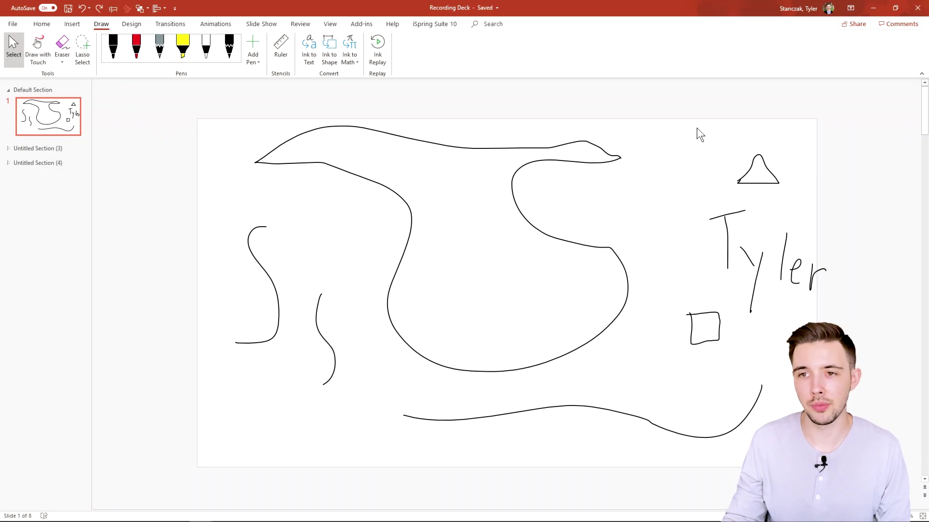
left_click_drag(727, 146, 816, 202)
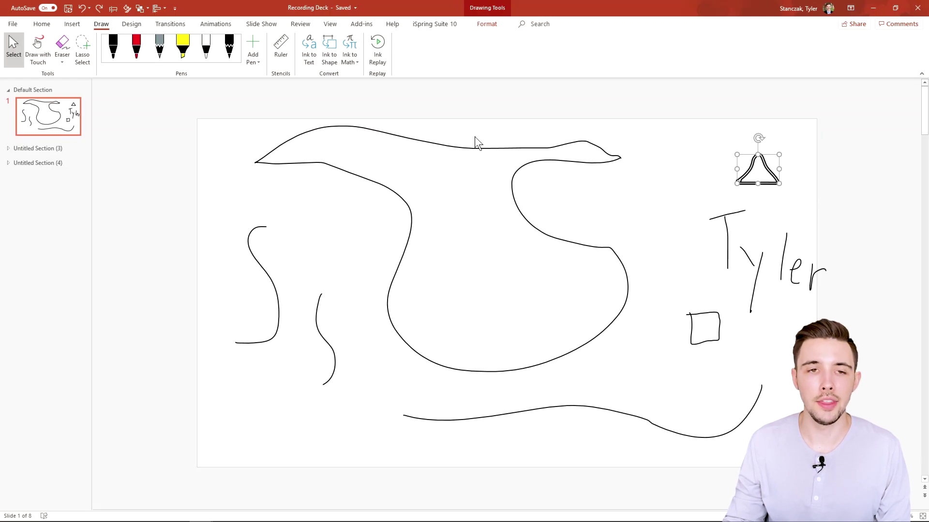
left_click(484, 25)
left_click(369, 49)
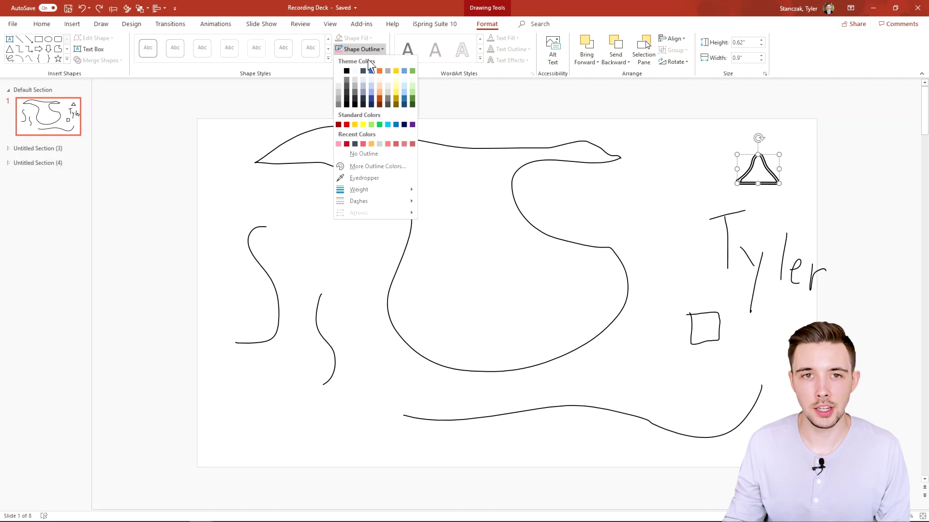
left_click(349, 125)
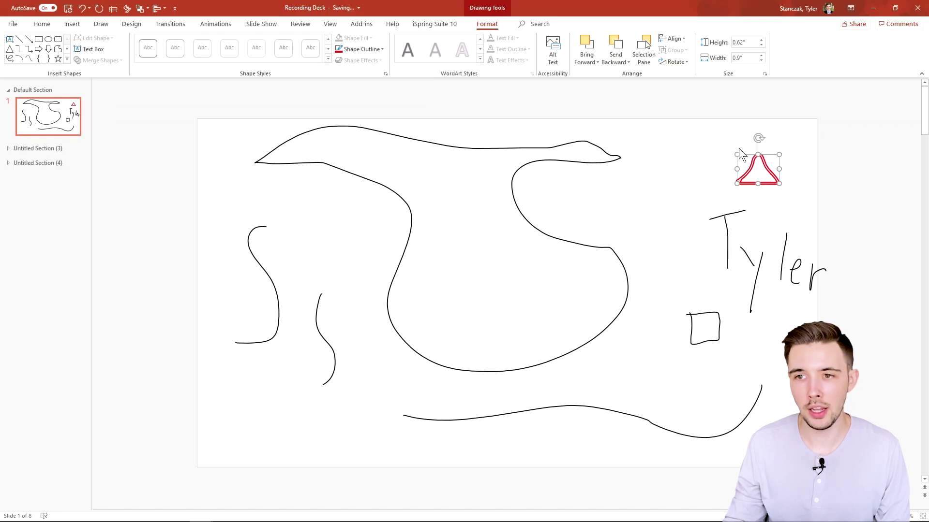
left_click(803, 158)
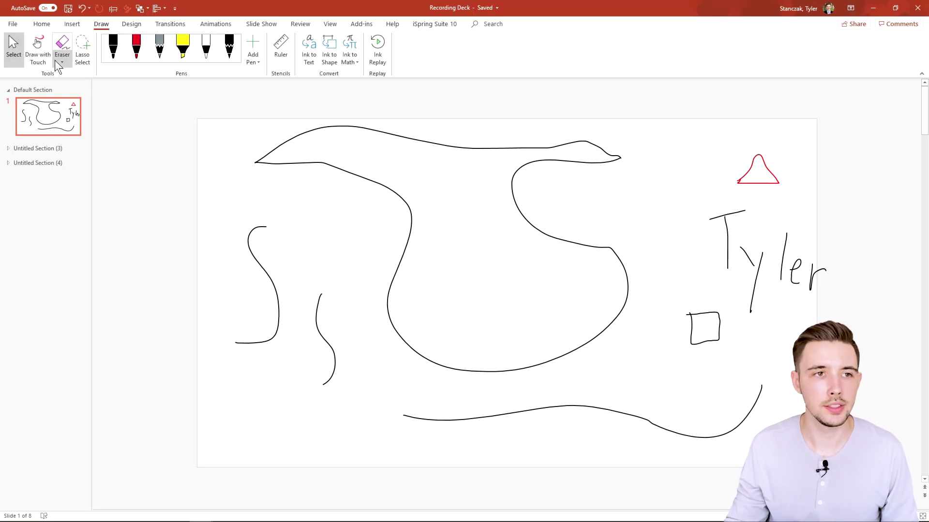
- Erase the left S-shaped stroke and lasso-select the handwritten 'Tyler'
left_click(63, 50)
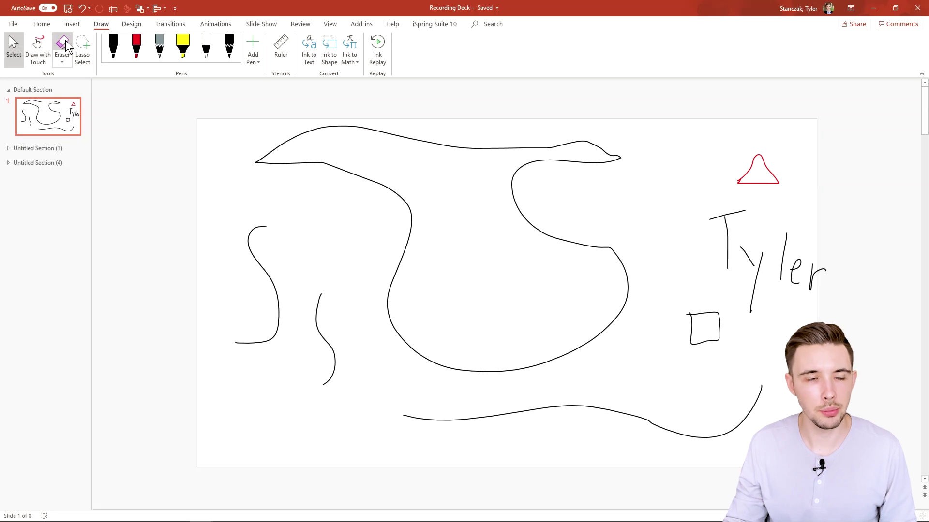
left_click_drag(228, 245, 259, 246)
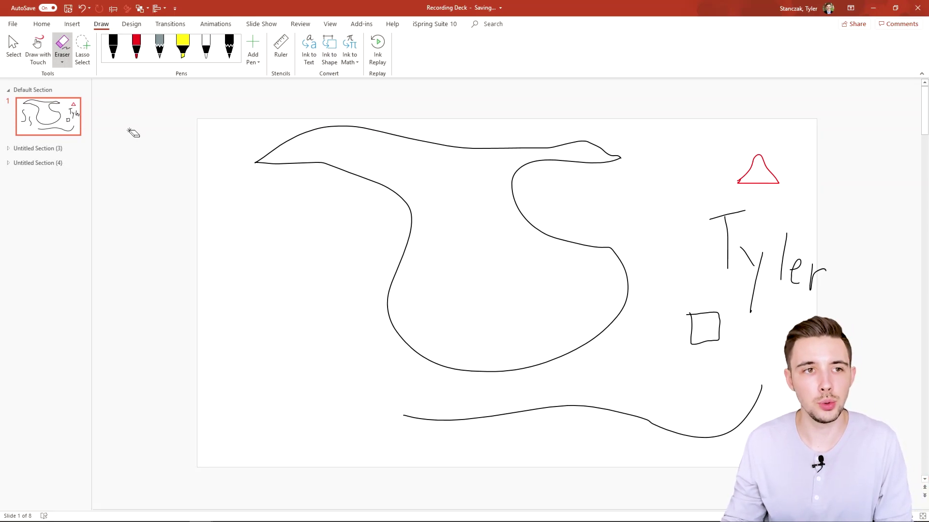
left_click(84, 48)
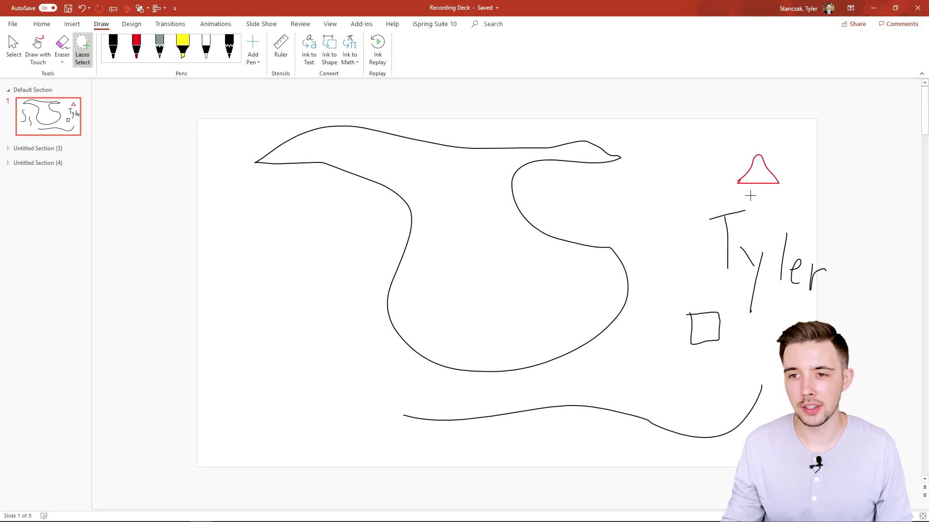
left_click_drag(702, 228, 724, 290)
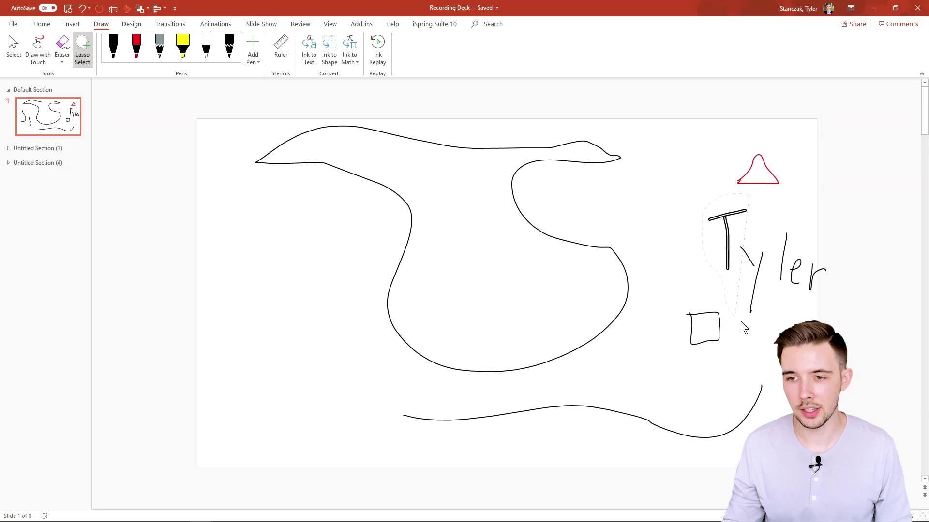
mouse_move(789, 209)
left_mouse_down()
mouse_move(750, 195)
mouse_move(723, 199)
left_mouse_up()
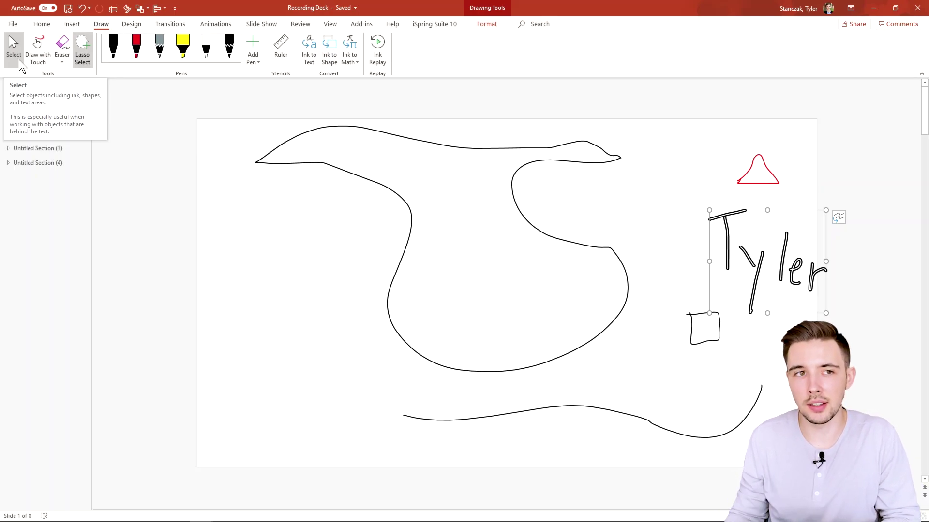
- Select the large wavy ink drawing with the normal Select tool
left_click(84, 48)
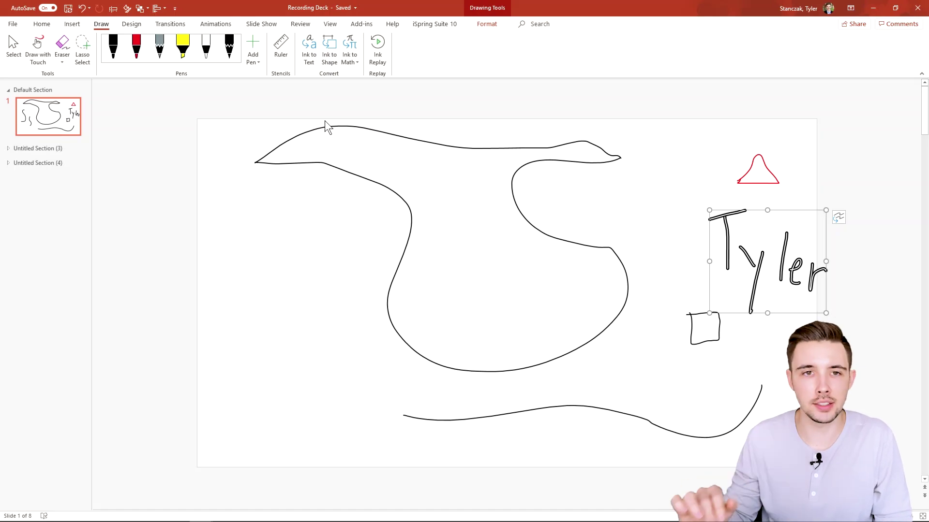
left_click(14, 48)
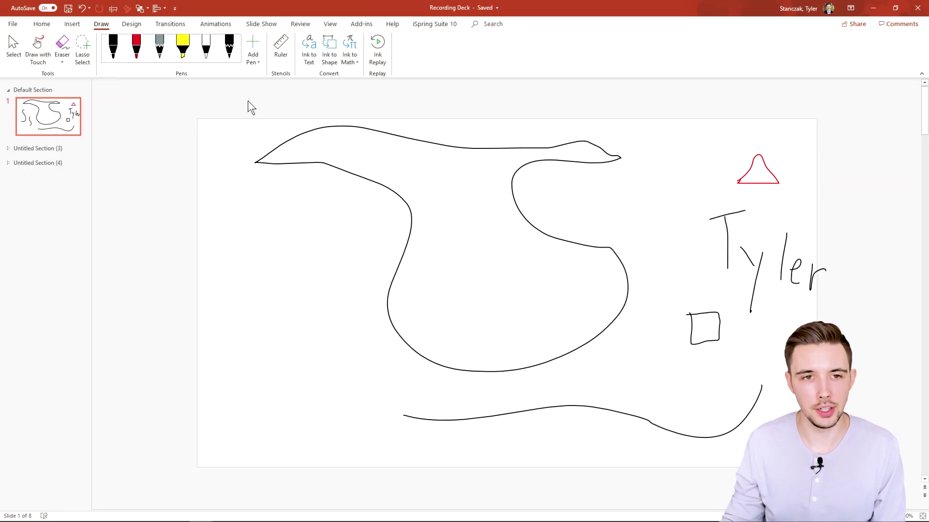
mouse_move(248, 101)
left_mouse_down()
mouse_move(430, 236)
mouse_move(628, 338)
mouse_move(673, 376)
left_mouse_up()
left_click(200, 134)
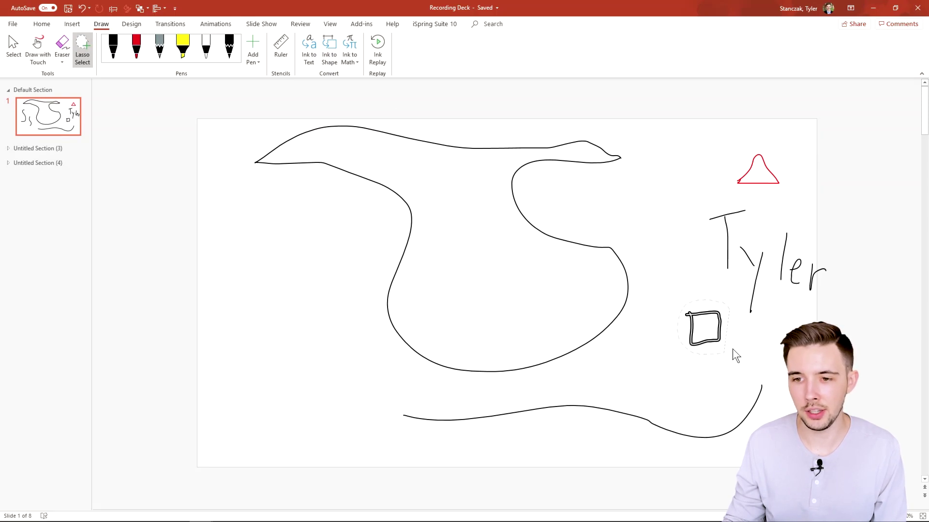
left_click_drag(732, 314, 727, 304)
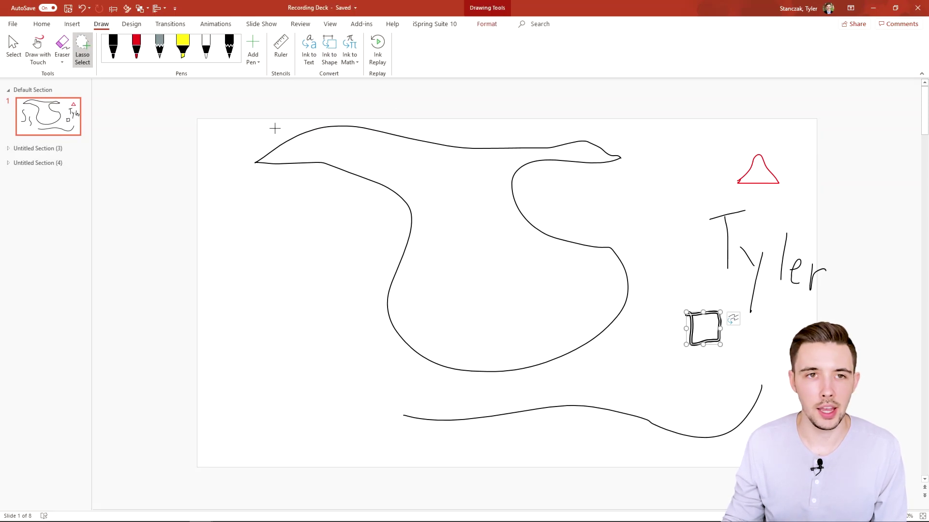
left_click(329, 57)
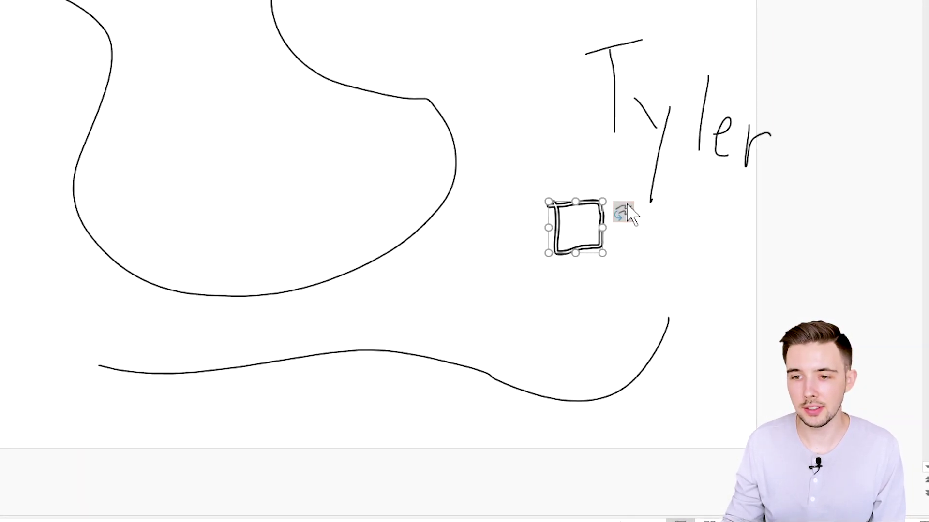
left_click(624, 215)
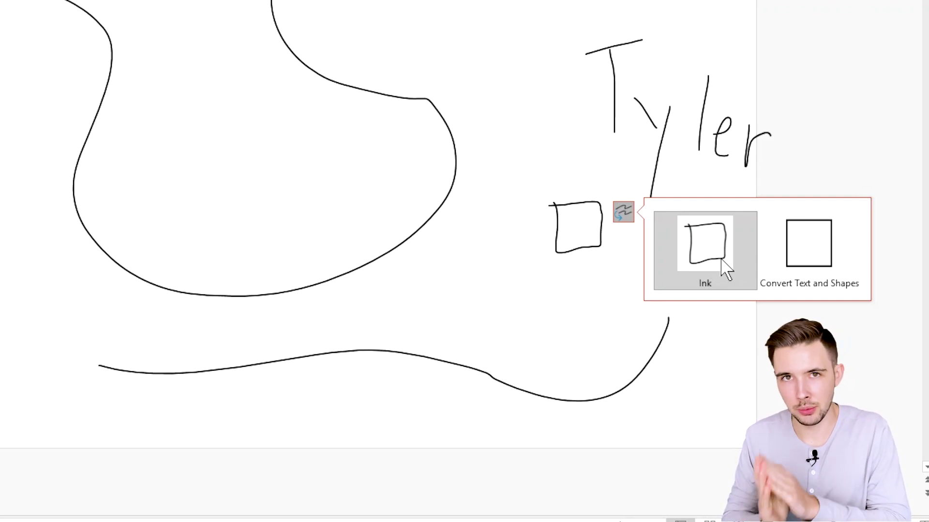
left_click(602, 233)
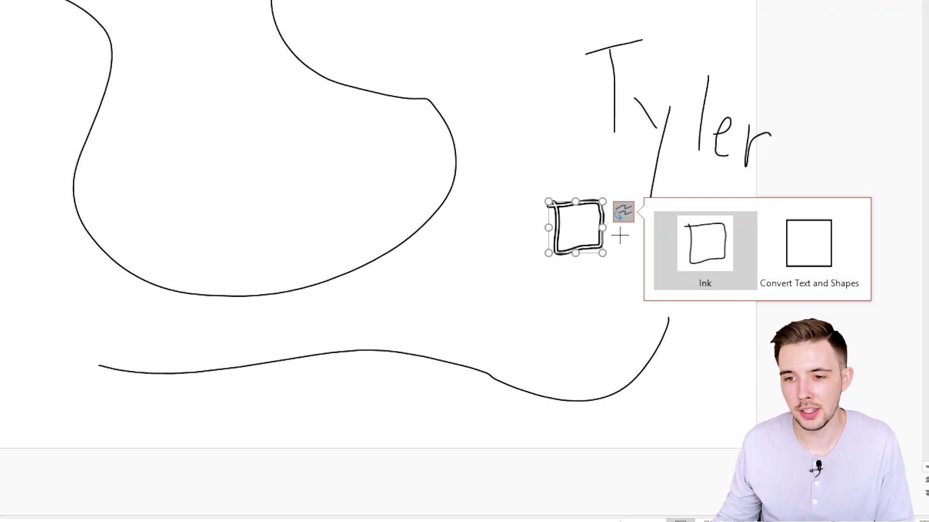
left_click(797, 265)
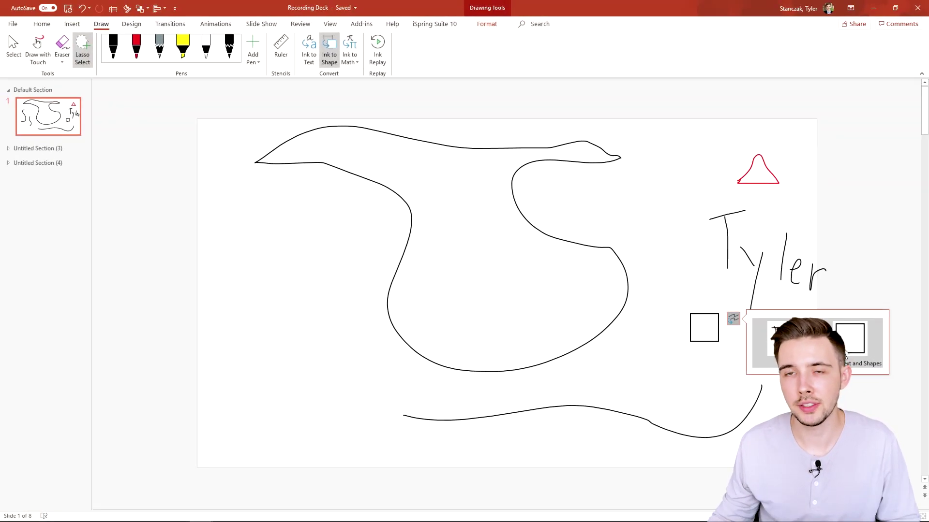
key("ctrl+z")
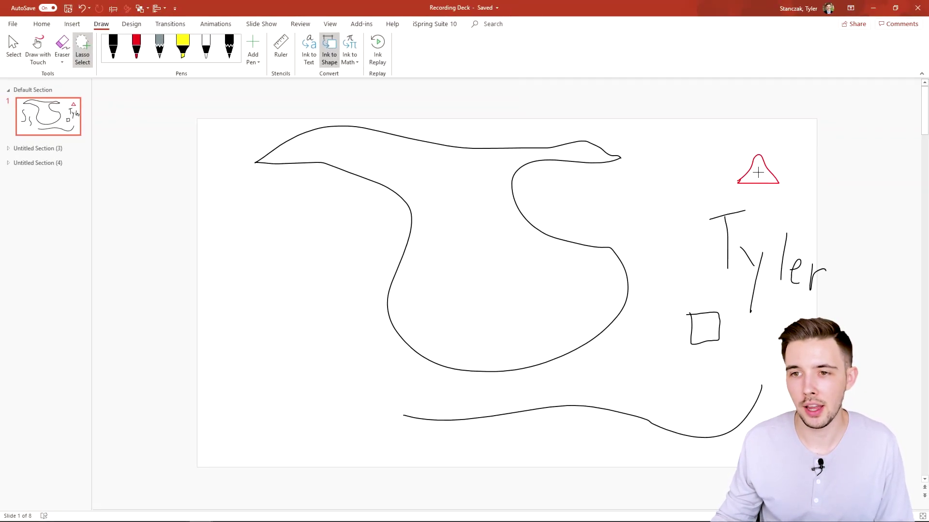
left_click_drag(770, 149, 741, 144)
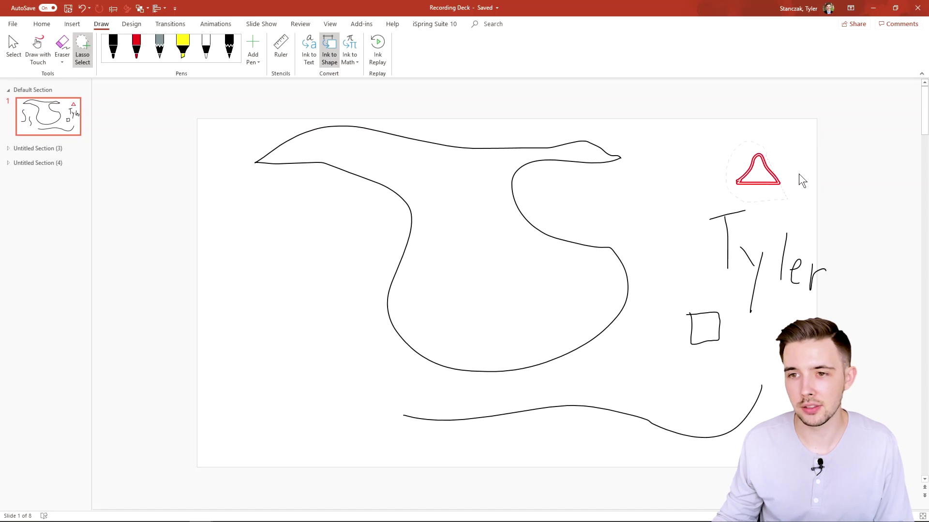
left_click_drag(801, 180, 764, 147)
left_click(329, 48)
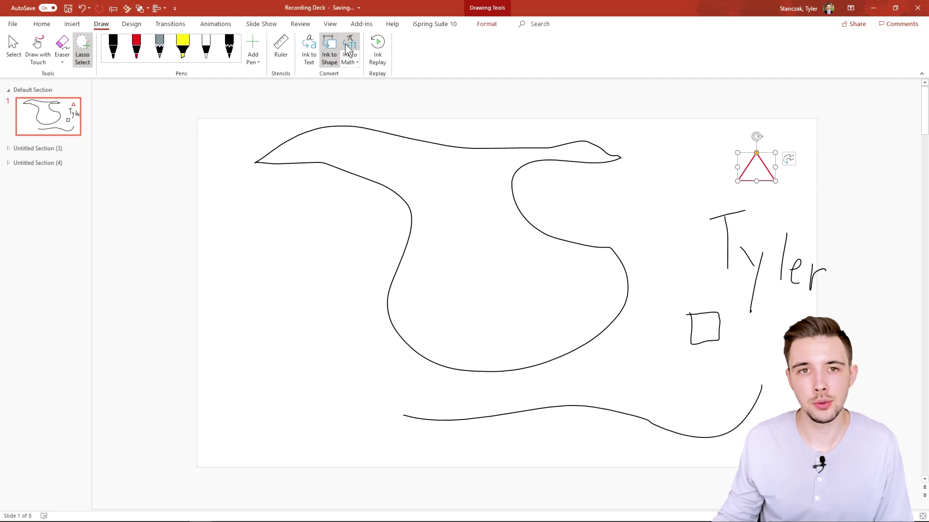
left_click(787, 161)
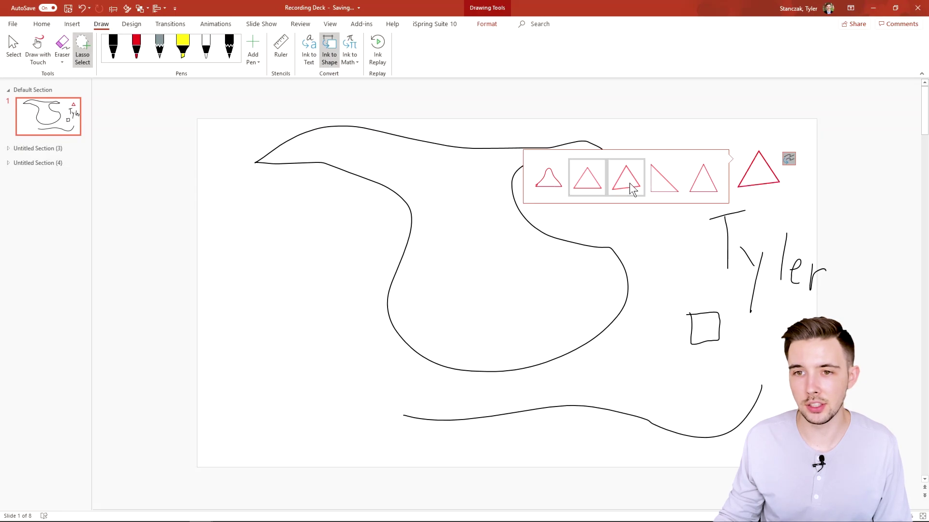
left_click(556, 176)
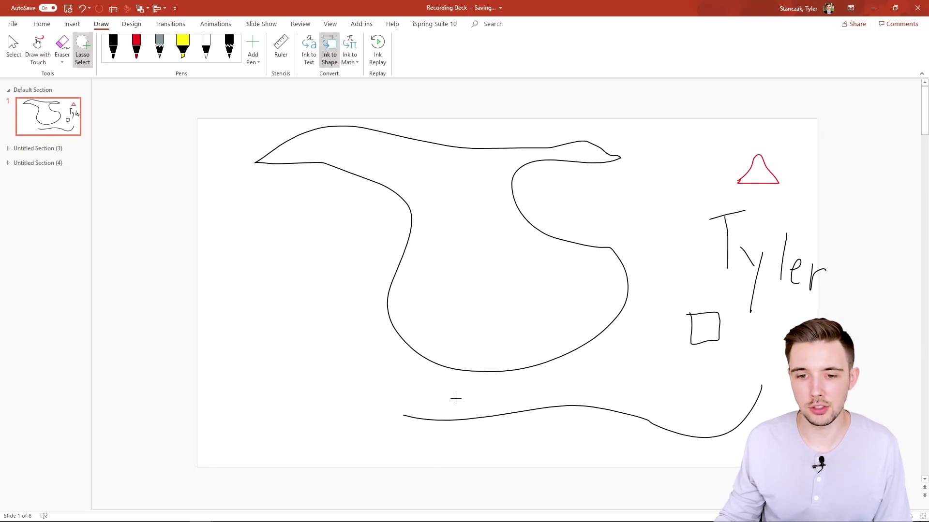
mouse_move(456, 399)
left_mouse_down()
mouse_move(390, 393)
mouse_move(568, 471)
mouse_move(769, 406)
mouse_move(744, 367)
mouse_move(684, 373)
left_mouse_up()
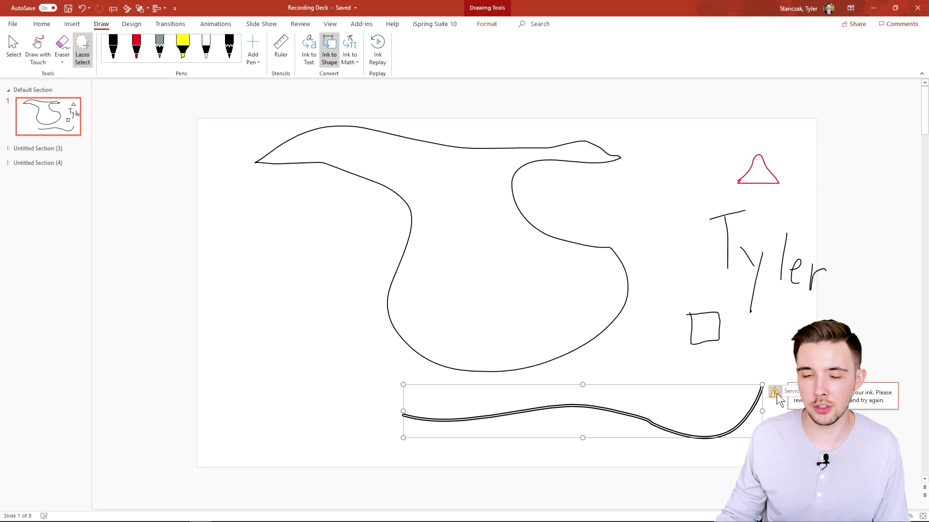
left_click(647, 370)
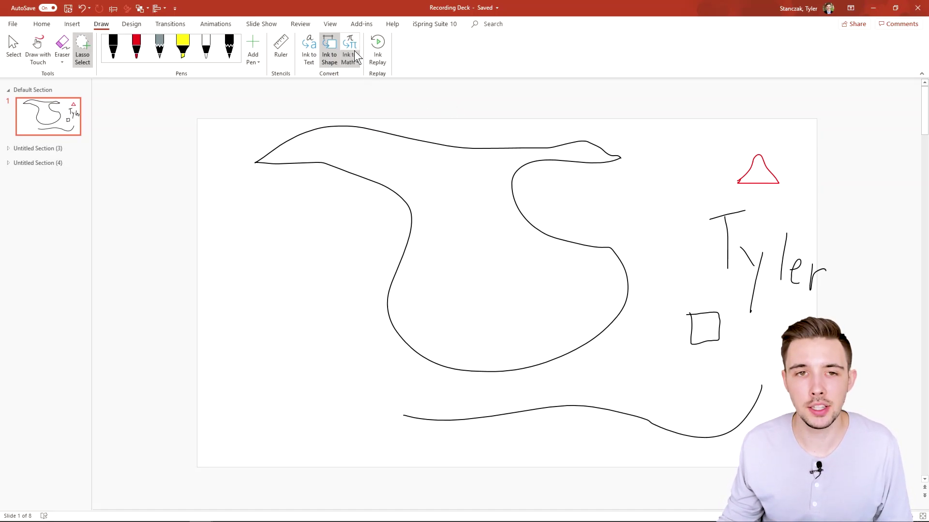
- Write '2+2' in grey pencil ink at the slide's left, undoing poor strokes
left_click(74, 22)
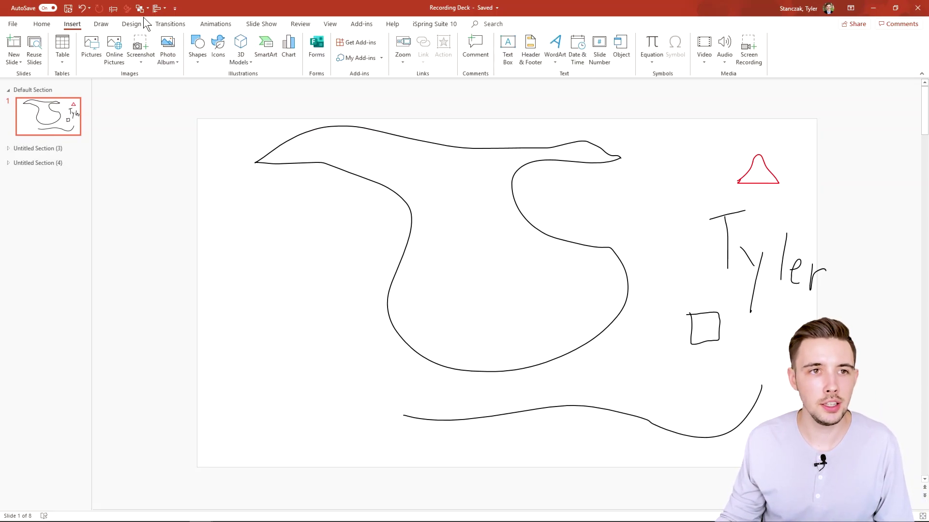
left_click(102, 22)
left_click(46, 59)
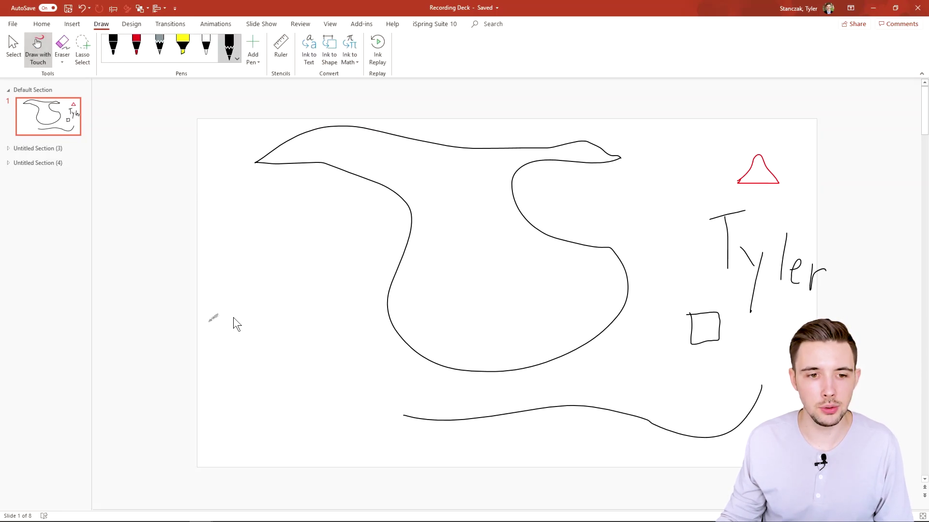
left_click_drag(221, 347, 245, 355)
key("ctrl+z")
key("ctrl+z")
key("ctrl+z")
key("ctrl+z")
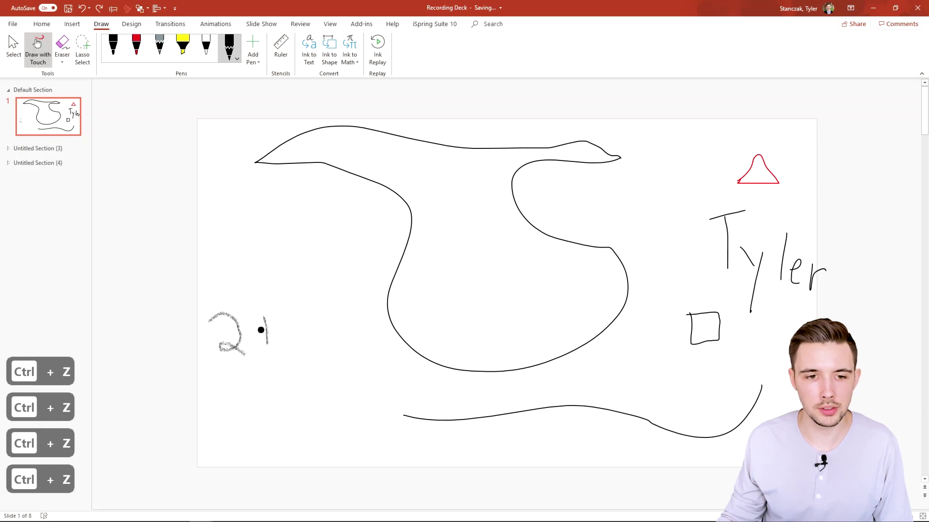
left_click(288, 316)
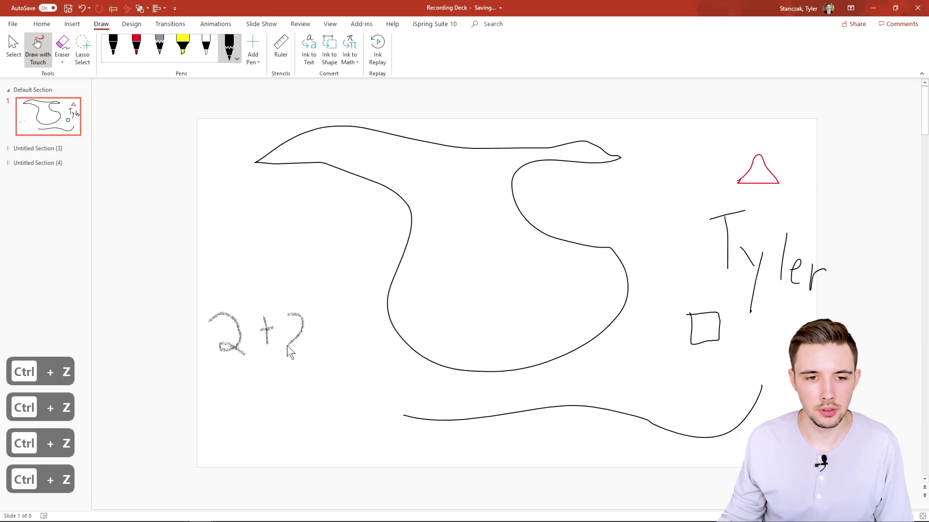
left_click_drag(294, 338, 306, 346)
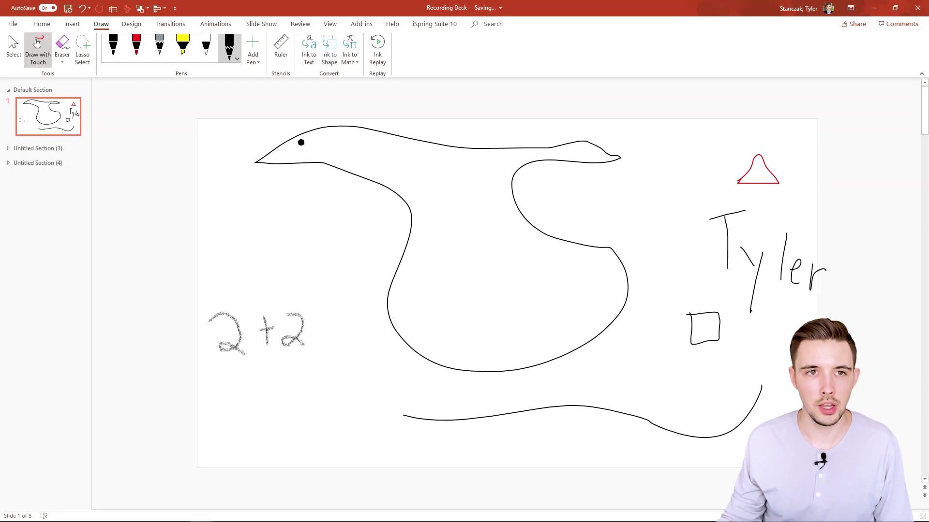
- Lasso the handwritten 2+2 and convert it to typed text with Ink to Math
left_click(83, 49)
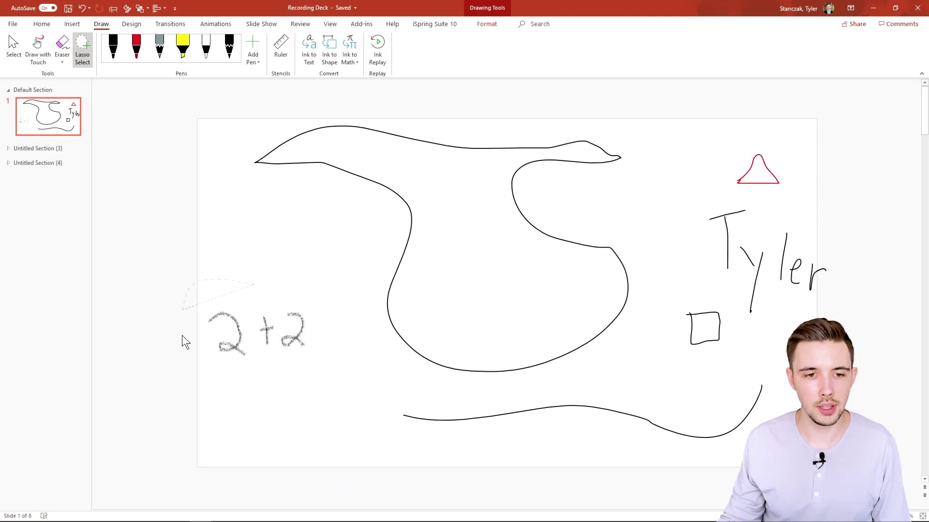
left_click_drag(269, 285, 251, 284)
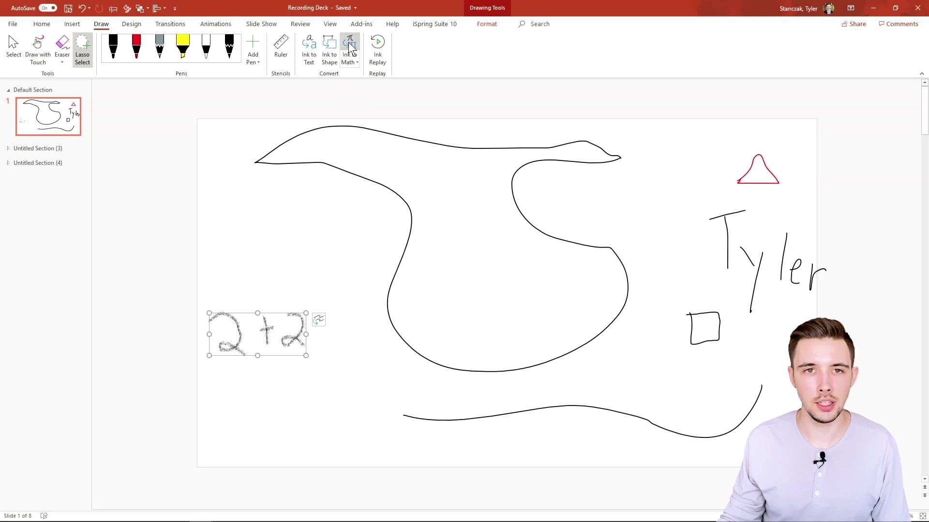
left_click(318, 319)
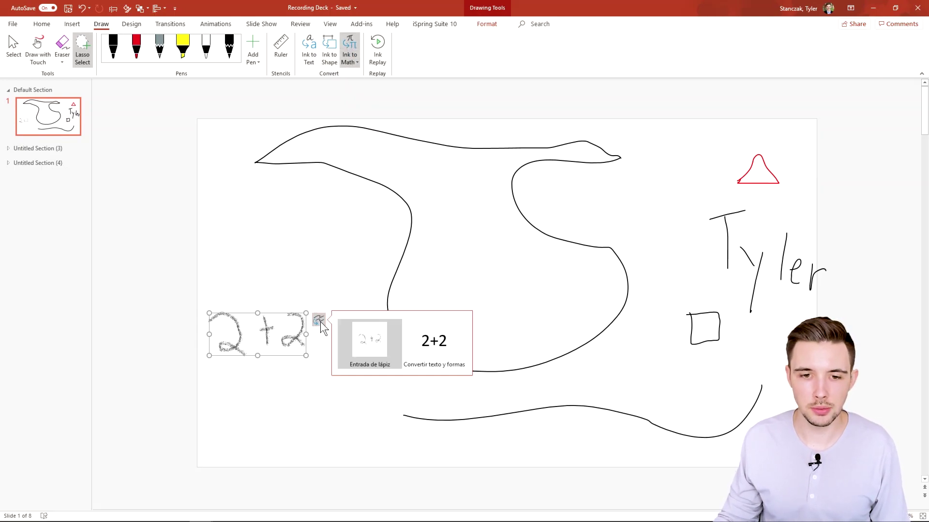
left_click(434, 341)
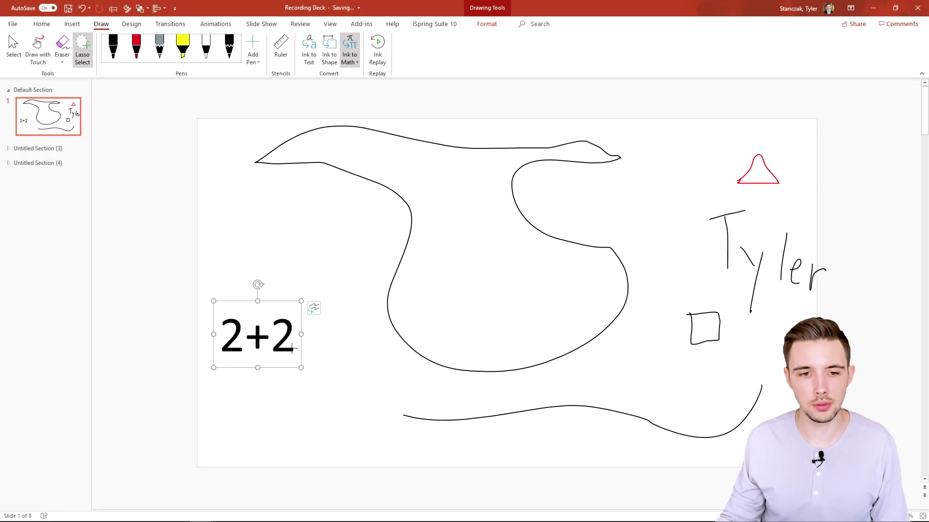
key("Escape")
key("Escape")
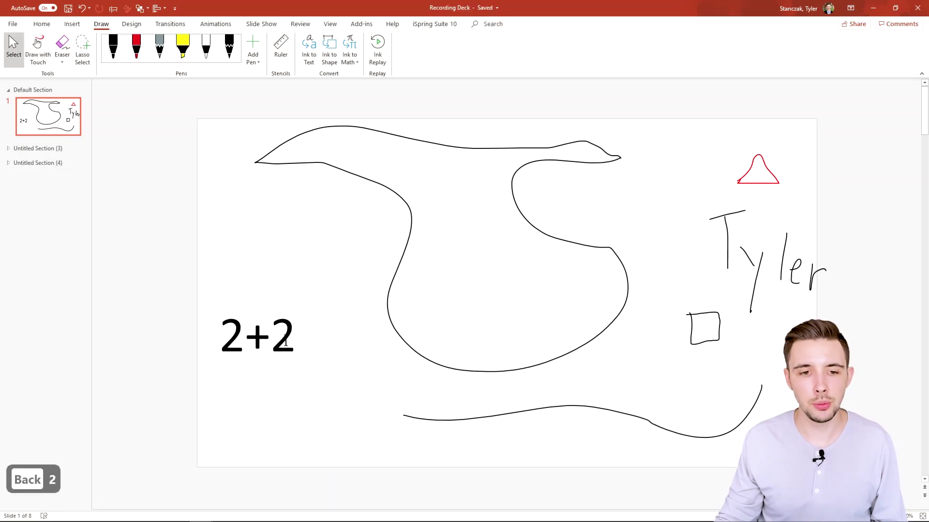
- Replace the final 2 with 3 so the equation reads 2+3
left_click(285, 343)
key("BackSpace")
type("3")
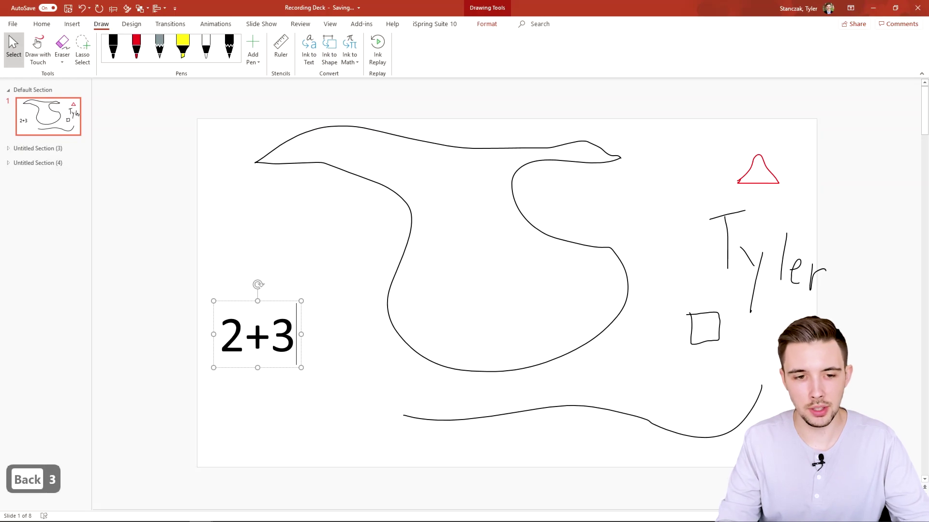
left_click(347, 312)
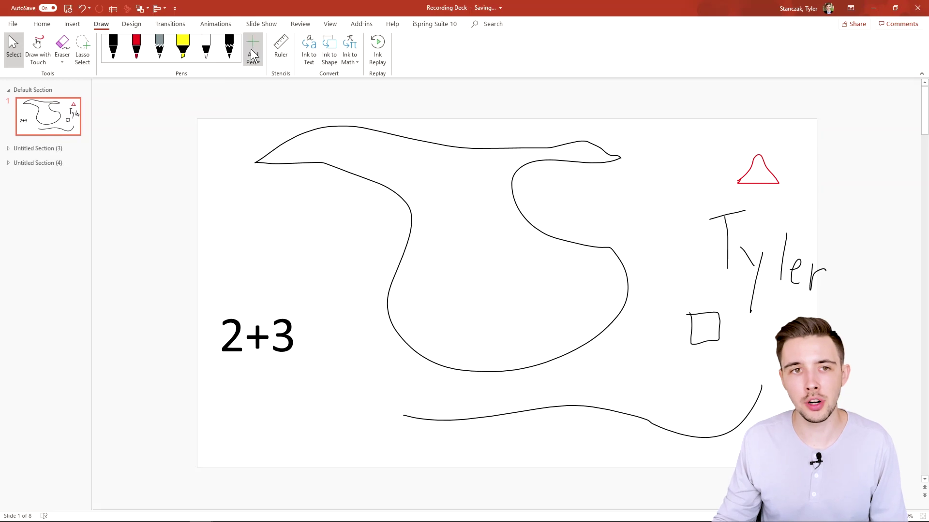
- Place the ruler diagonally across the slide and draw a straight black line along it
left_click(285, 55)
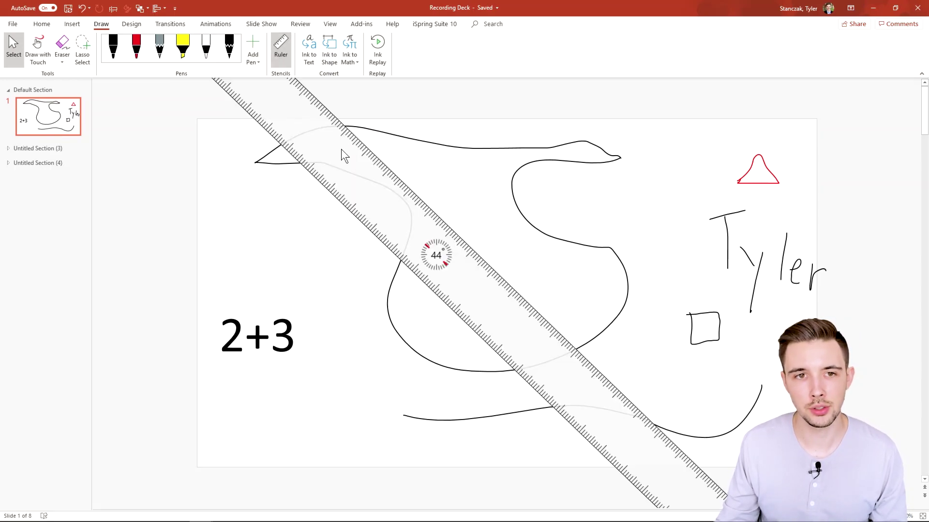
left_click_drag(335, 174, 449, 182)
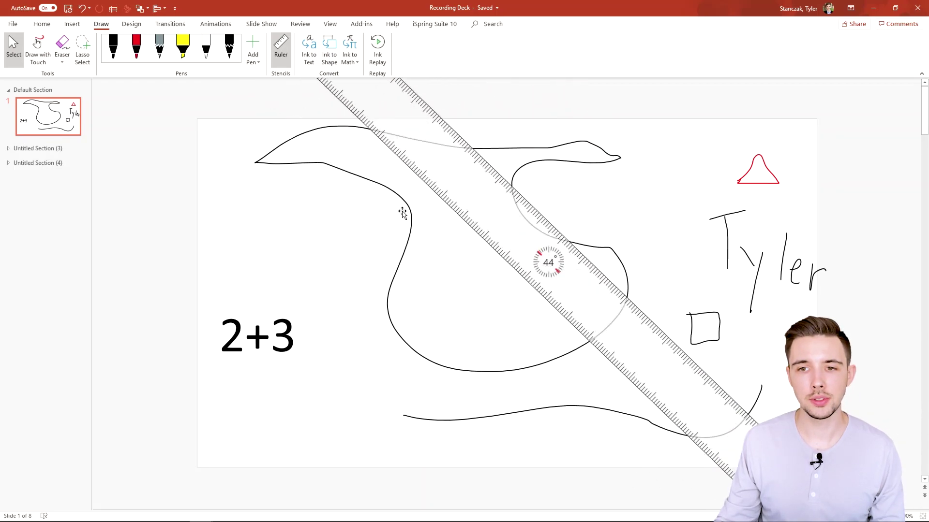
left_click_drag(402, 213, 290, 270)
left_click(113, 46)
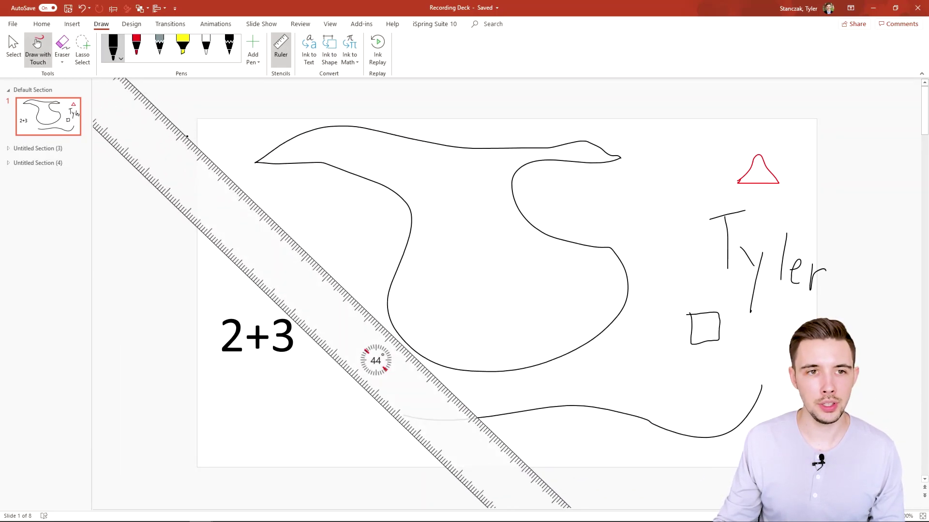
mouse_move(184, 127)
left_mouse_down()
mouse_move(222, 181)
mouse_move(503, 457)
mouse_move(580, 505)
left_mouse_up()
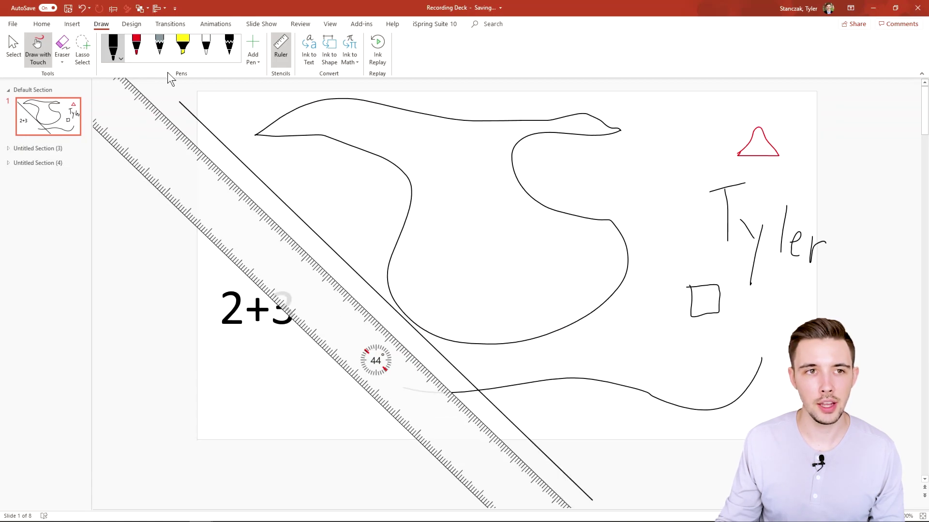
- Shift the ruler up and right and draw a second parallel 44° line along it
left_click(14, 46)
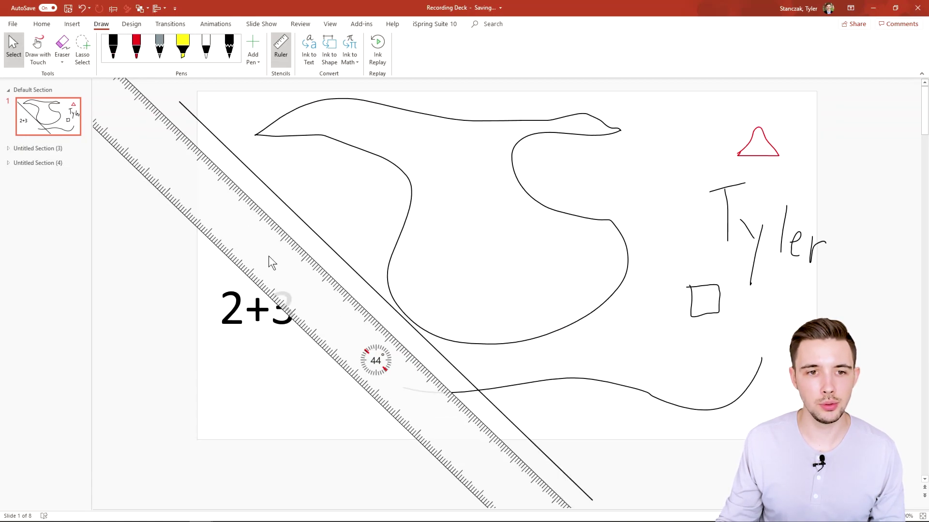
left_click_drag(268, 256, 369, 208)
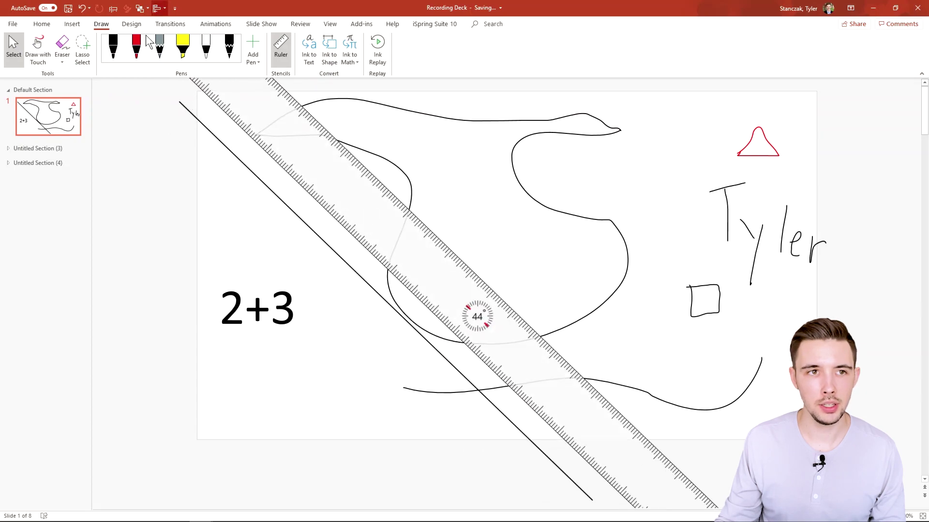
left_click(111, 56)
mouse_move(255, 127)
left_mouse_down()
mouse_move(691, 336)
mouse_move(635, 333)
left_mouse_up()
left_click(13, 50)
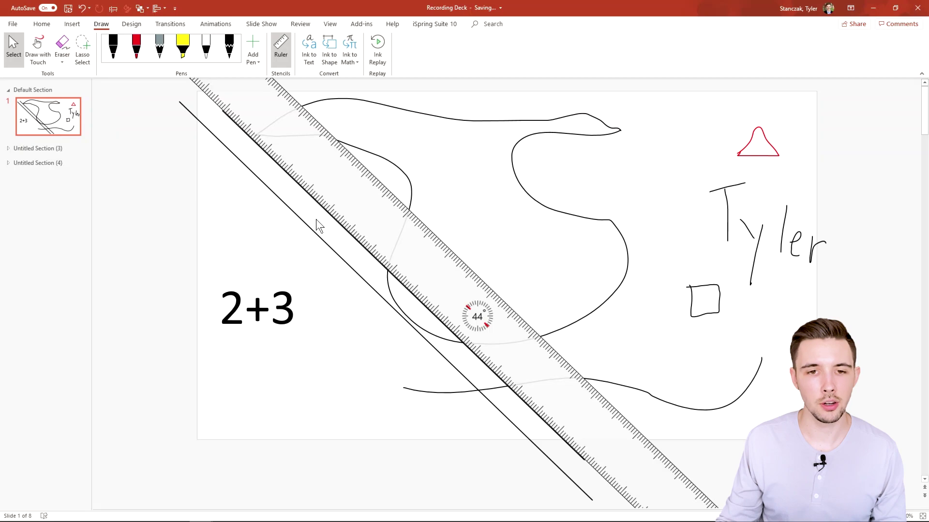
left_click_drag(332, 197, 403, 183)
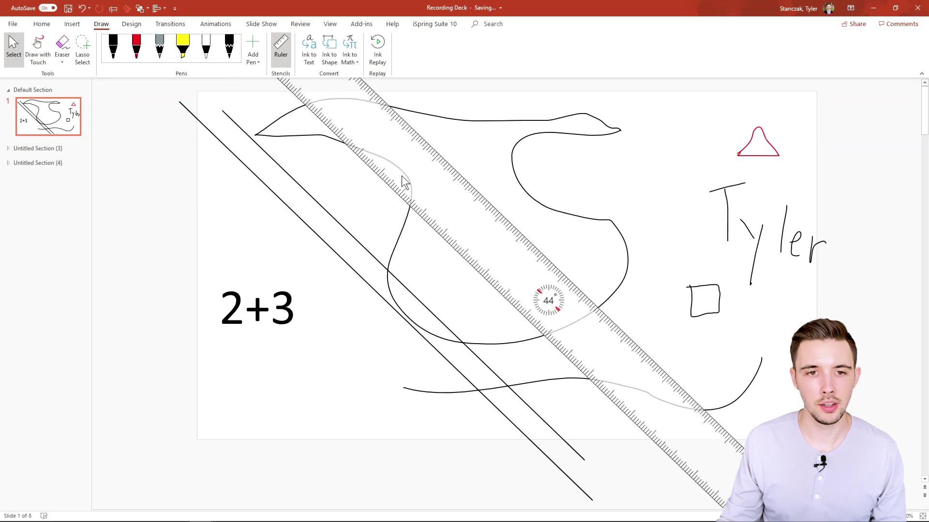
left_click(245, 164)
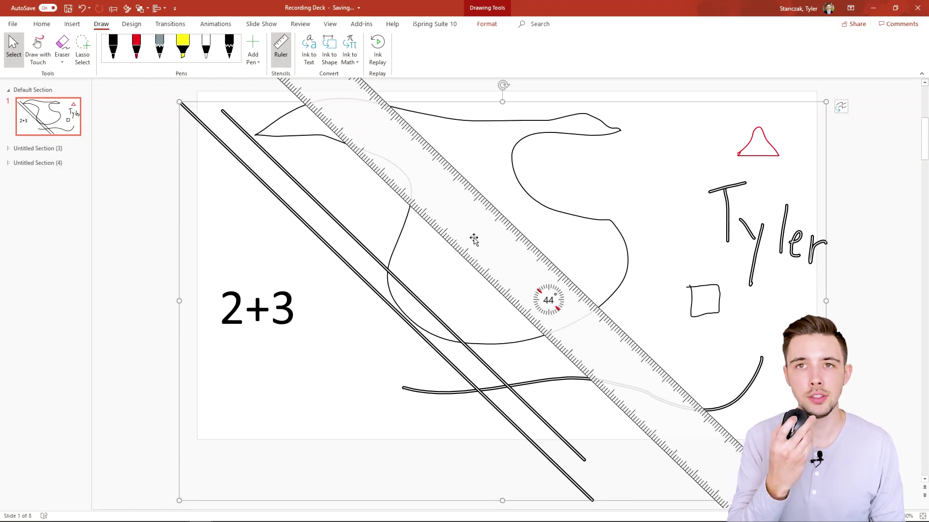
- Rotate the ruler to 21° with the mouse wheel and pick the black pen
scroll(474, 239, "down", 16)
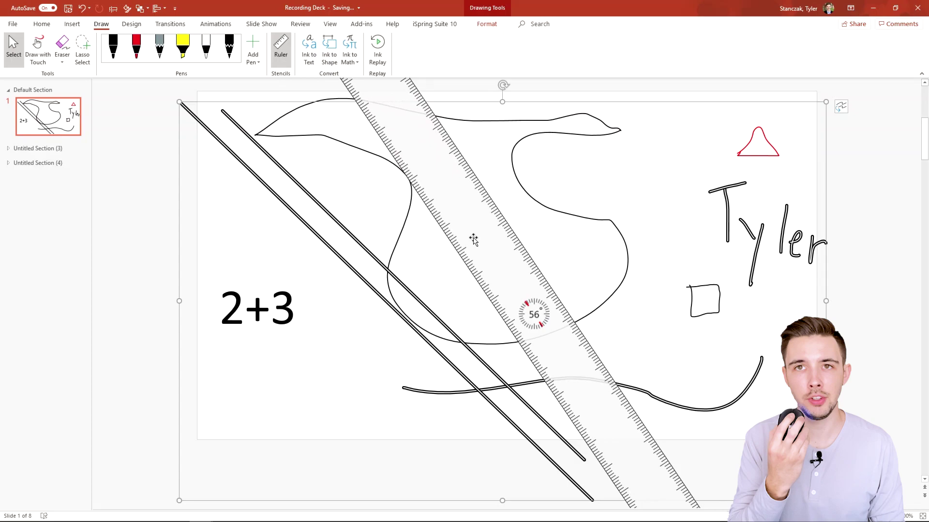
scroll(473, 239, "up", 3)
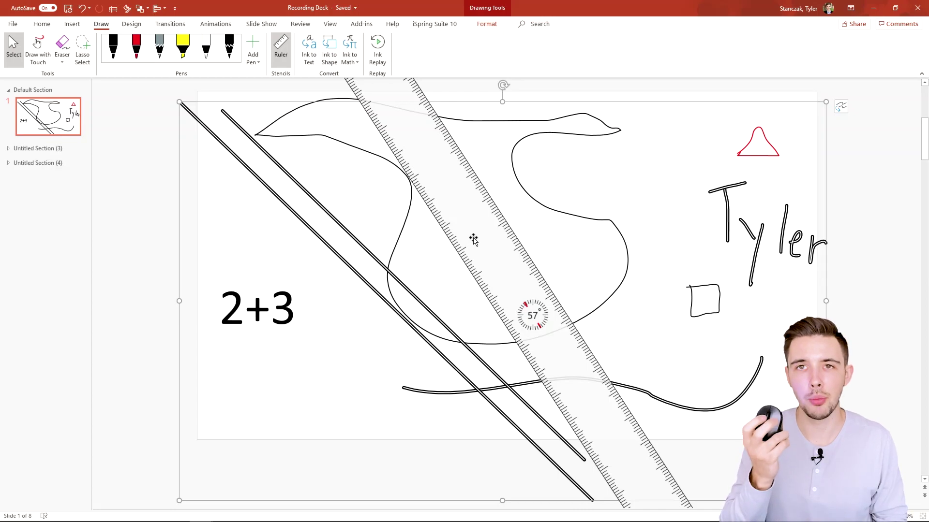
scroll(474, 239, "down", 5)
scroll(473, 239, "up", 1)
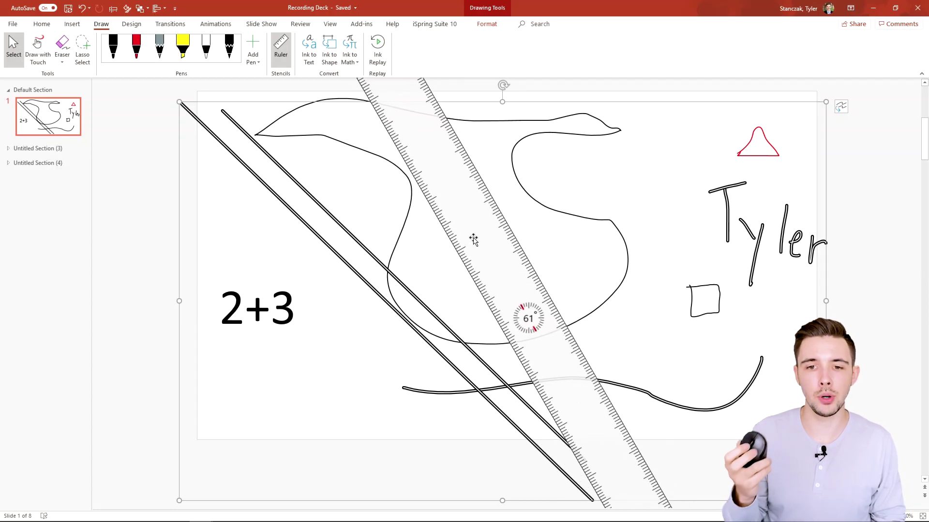
scroll(532, 319, "up", 6)
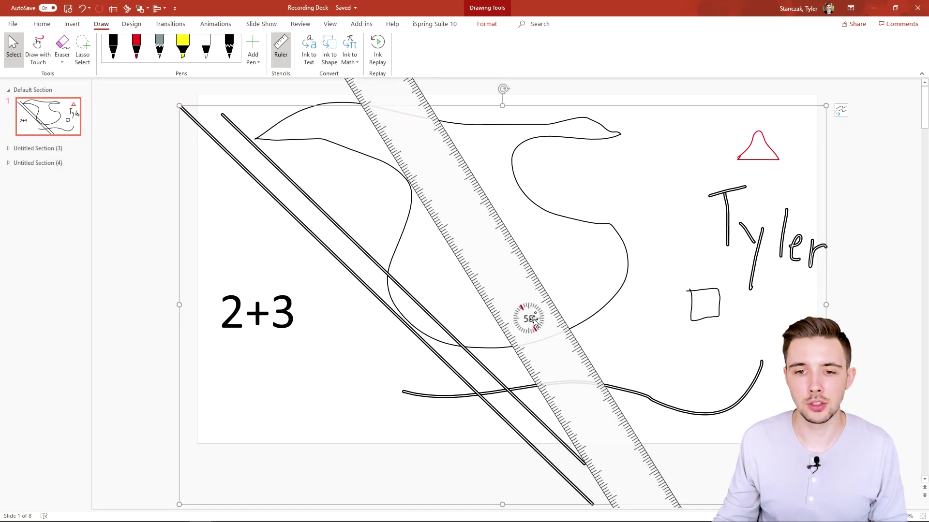
scroll(532, 320, "up", 20)
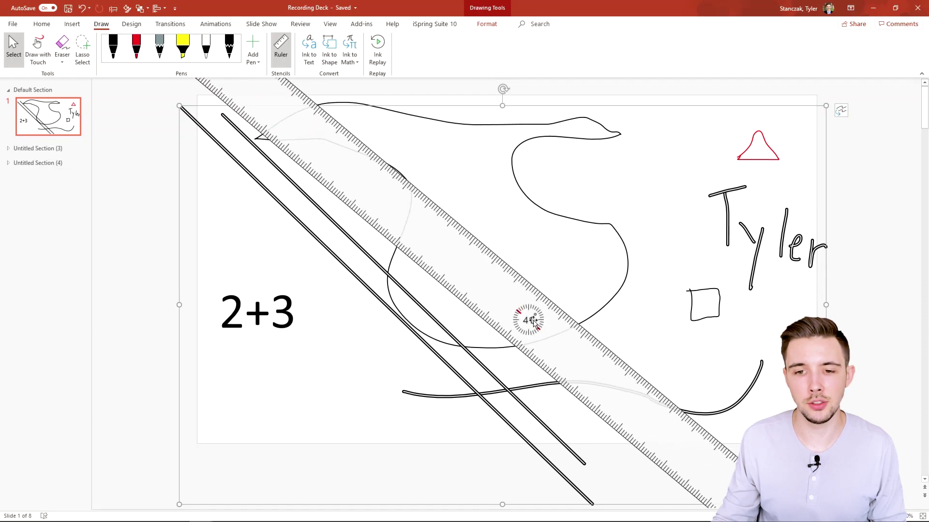
scroll(532, 319, "up", 12)
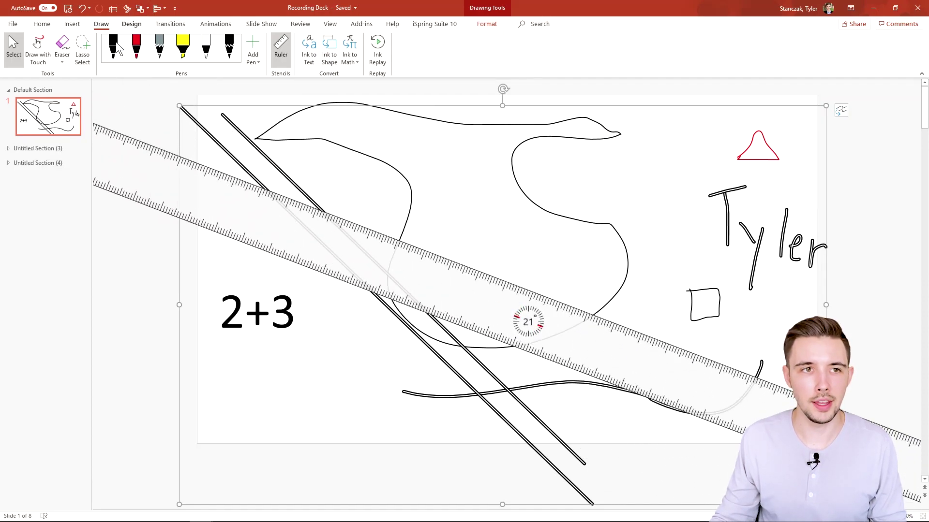
left_click(37, 48)
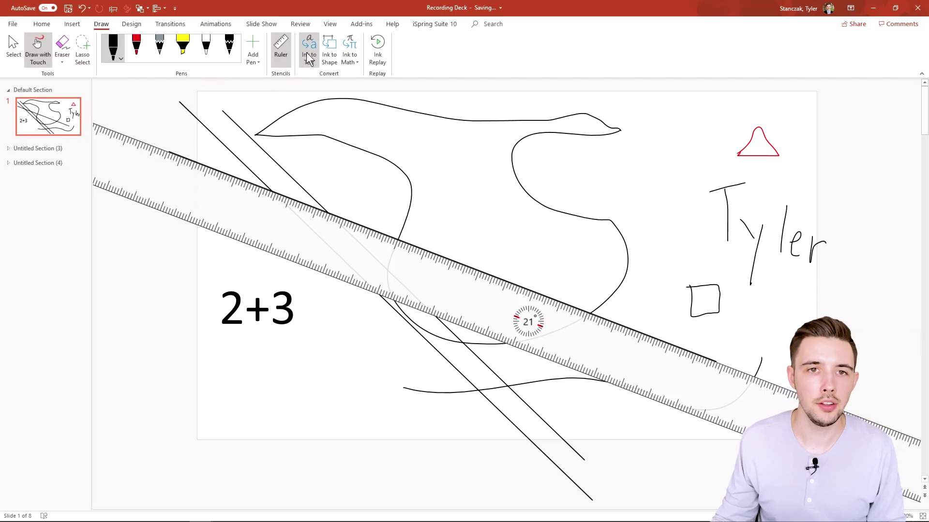
left_click(377, 42)
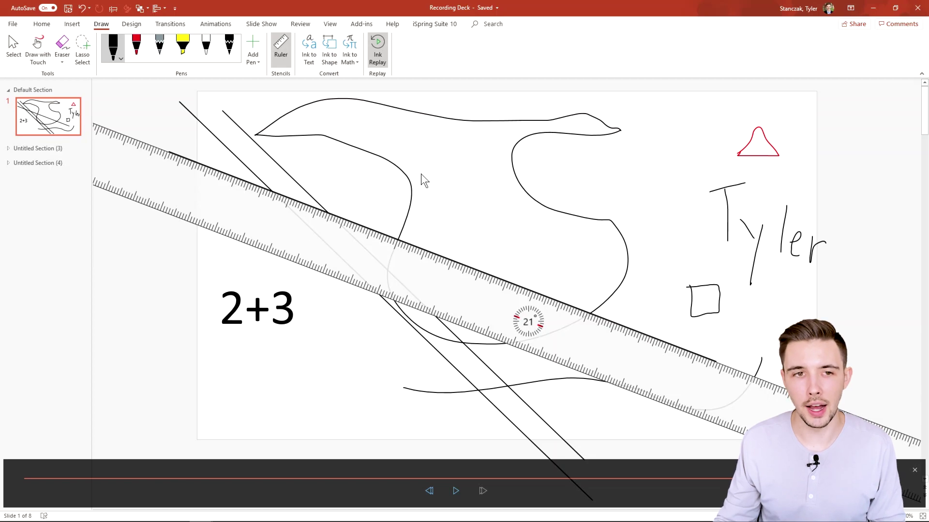
left_click(915, 470)
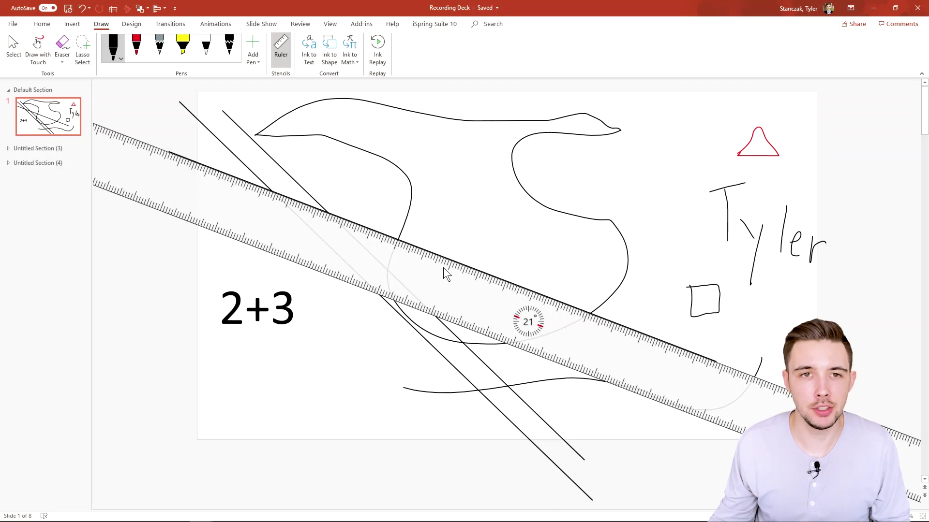
- Add a new pen set to the largest thickness with the Rainbow effect
left_click(254, 58)
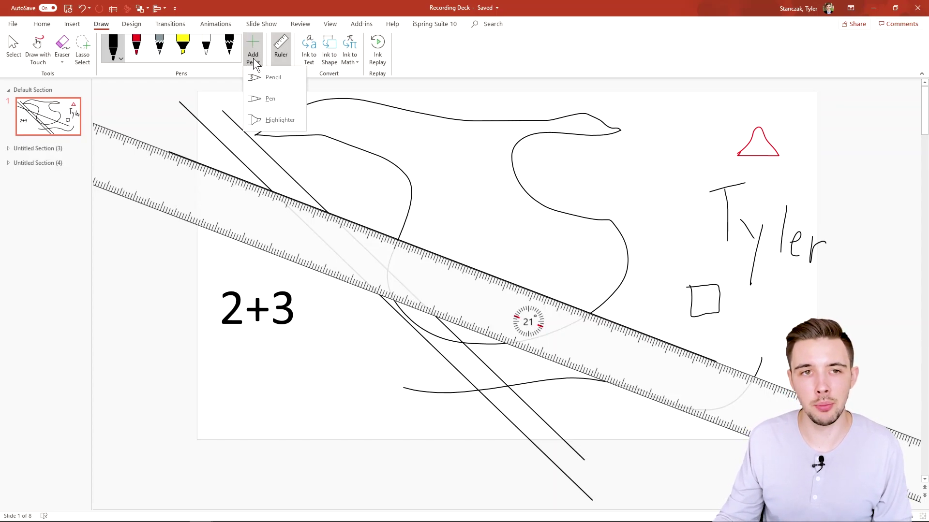
left_click(280, 102)
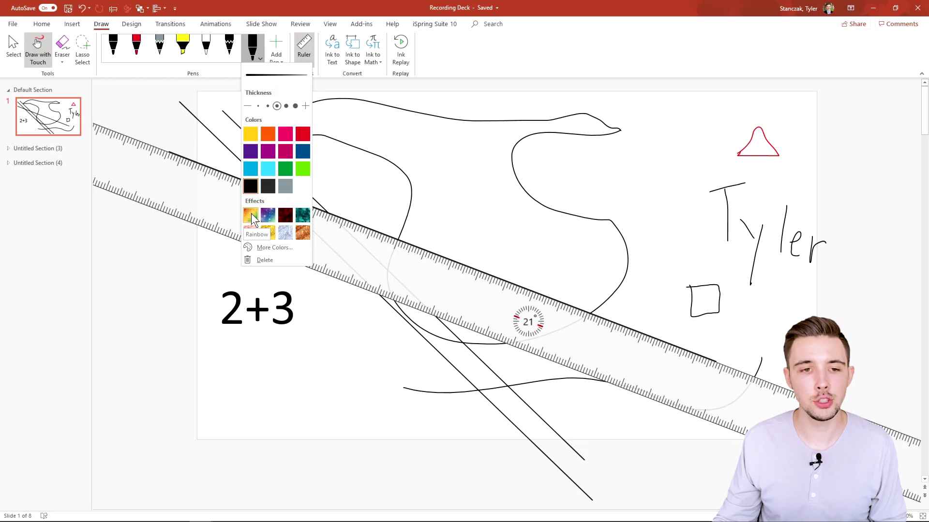
left_click(295, 106)
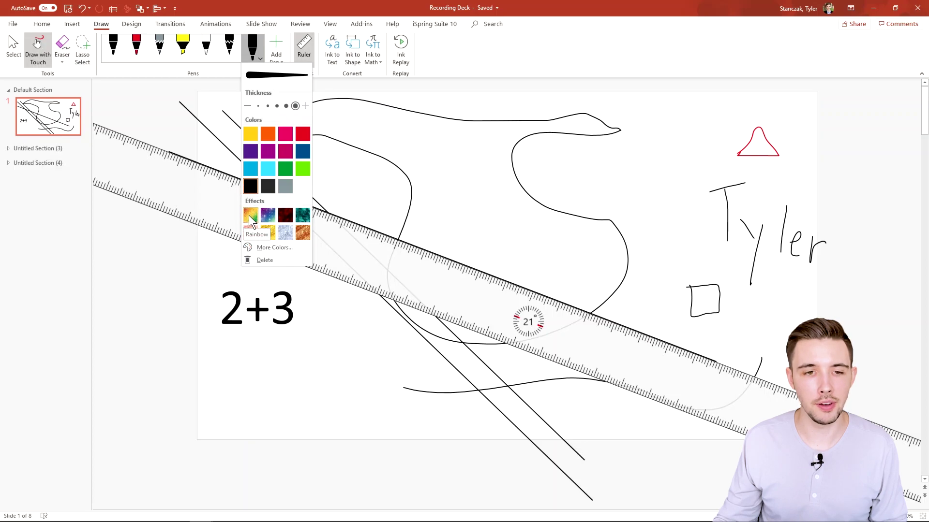
left_click(251, 215)
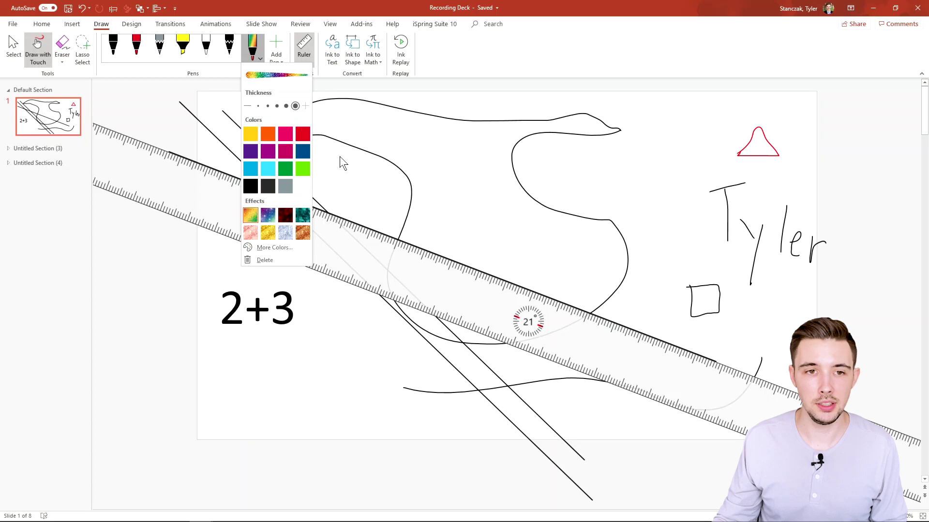
- Draw looping rainbow and bronze strokes across the slide top and open the purple pen's options
left_click(338, 184)
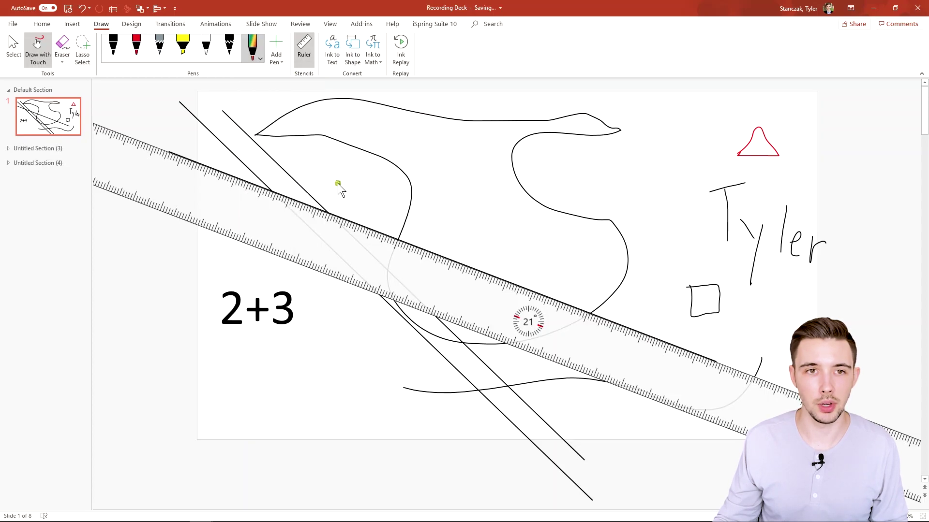
mouse_move(420, 153)
left_mouse_down()
mouse_move(634, 212)
mouse_move(550, 157)
mouse_move(445, 145)
mouse_move(675, 207)
mouse_move(697, 164)
left_mouse_up()
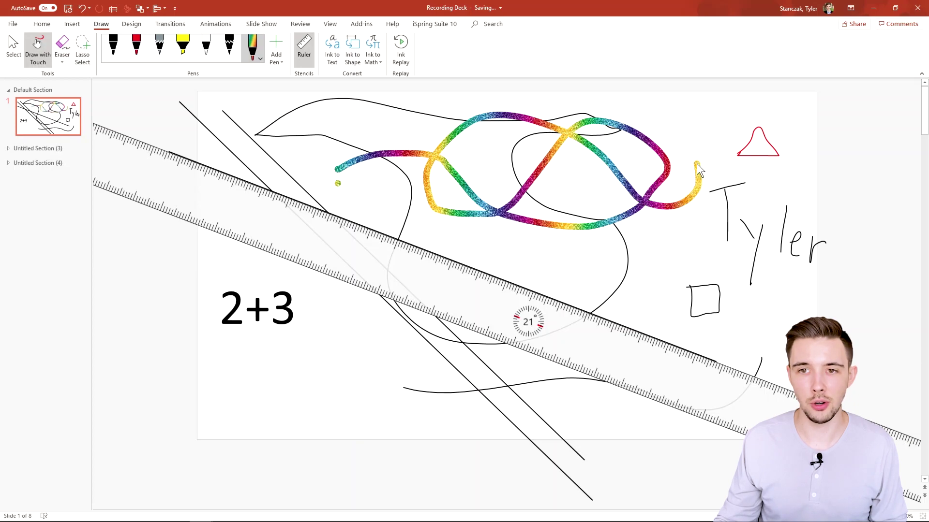
left_click(260, 58)
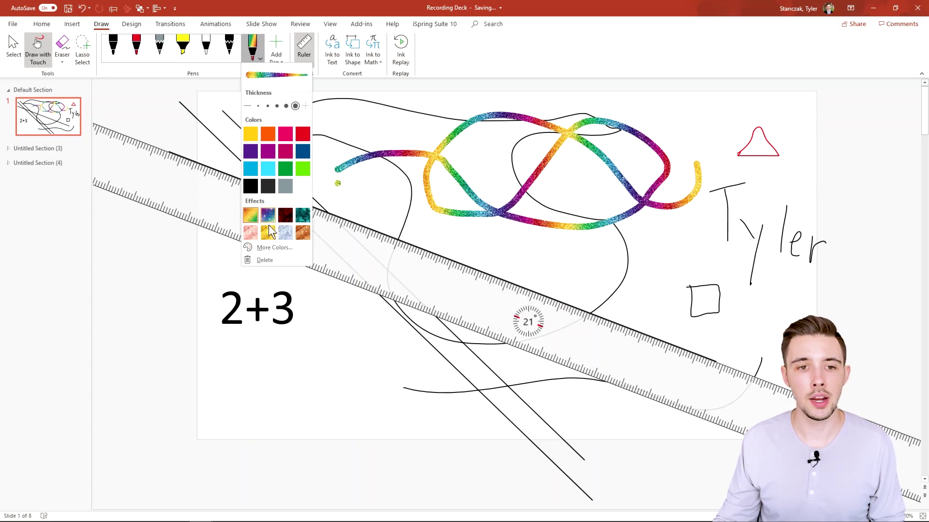
left_click(302, 233)
left_click(382, 124)
mouse_move(380, 121)
left_mouse_down()
mouse_move(566, 218)
mouse_move(721, 180)
left_mouse_up()
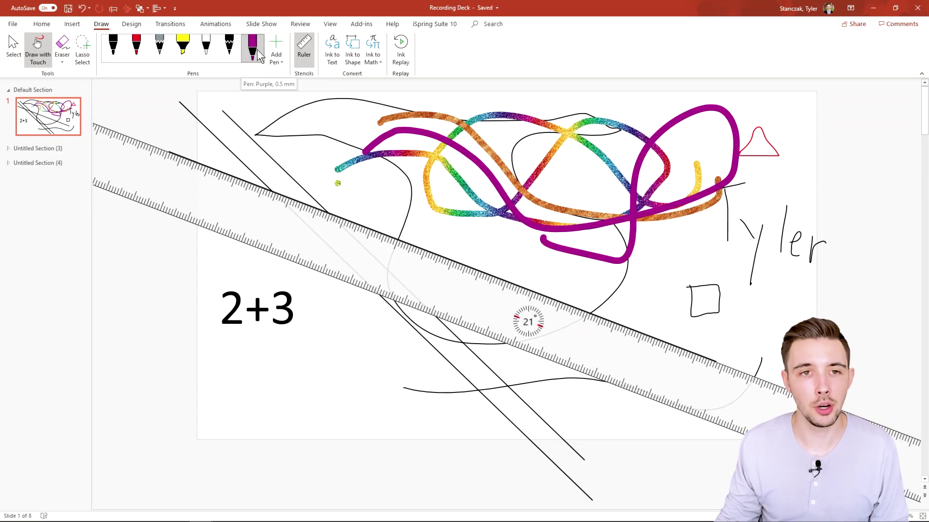
left_click(276, 57)
left_click(250, 57)
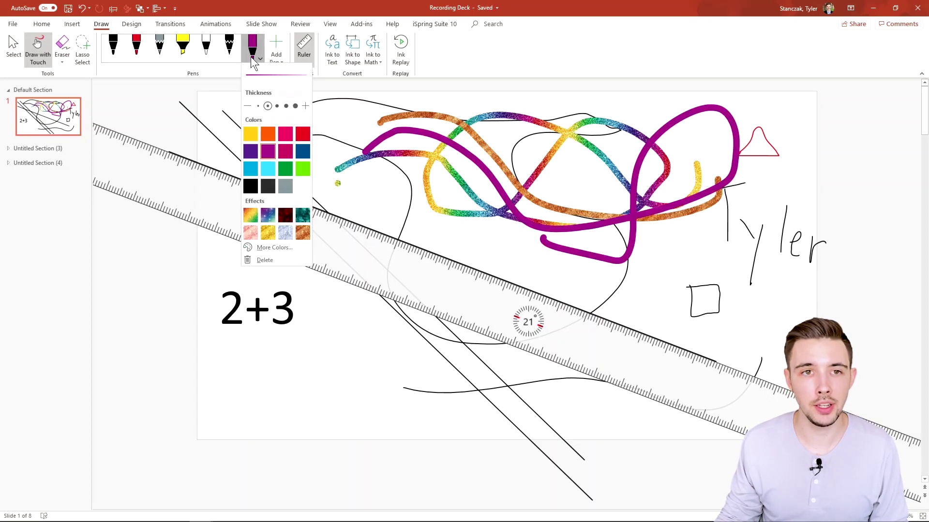
left_click(271, 248)
left_click(428, 217)
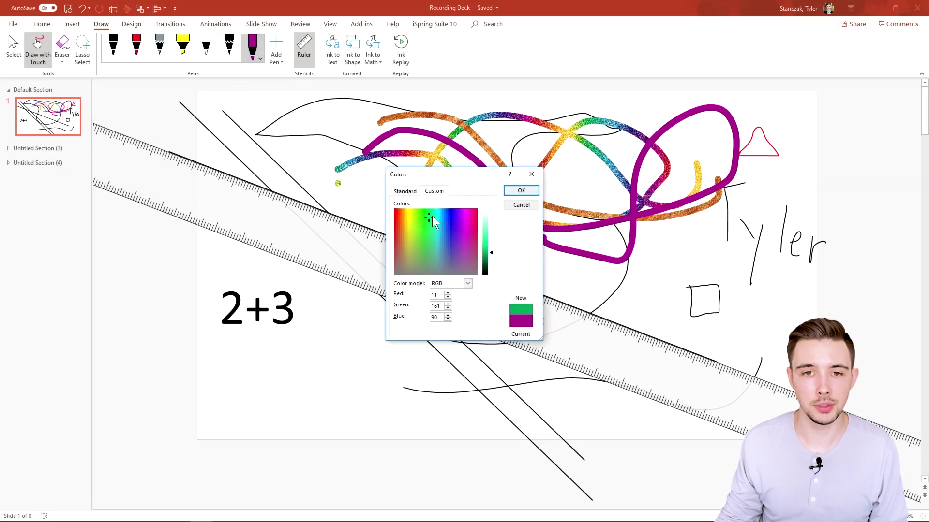